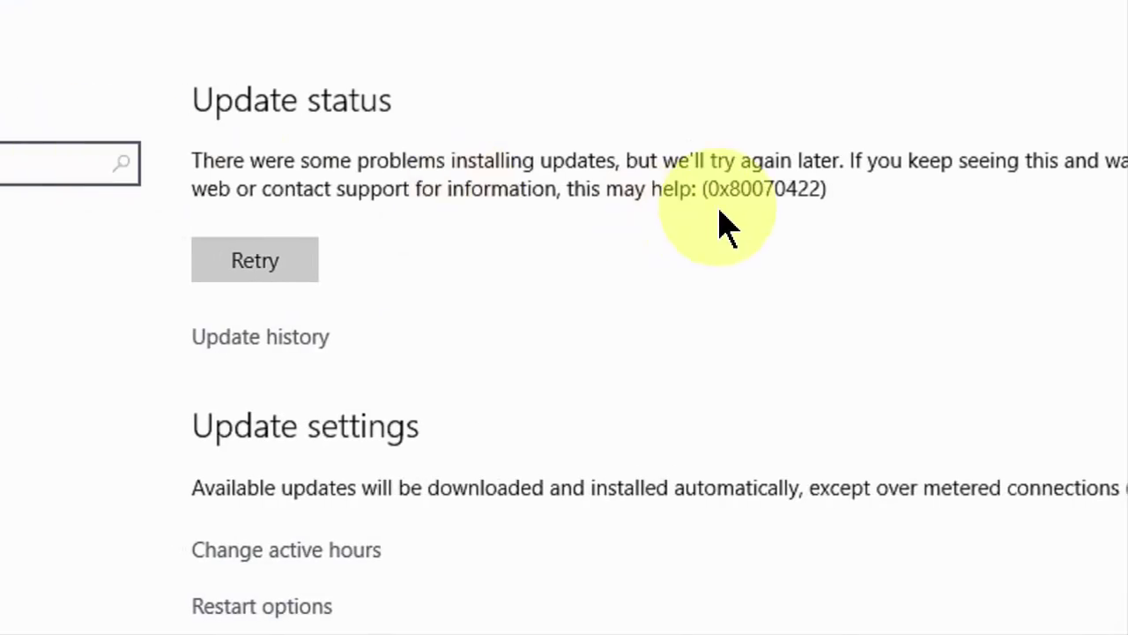
- Retry the updates, see error 0x80070422 return, and close Settings
drag(700, 189, 871, 187)
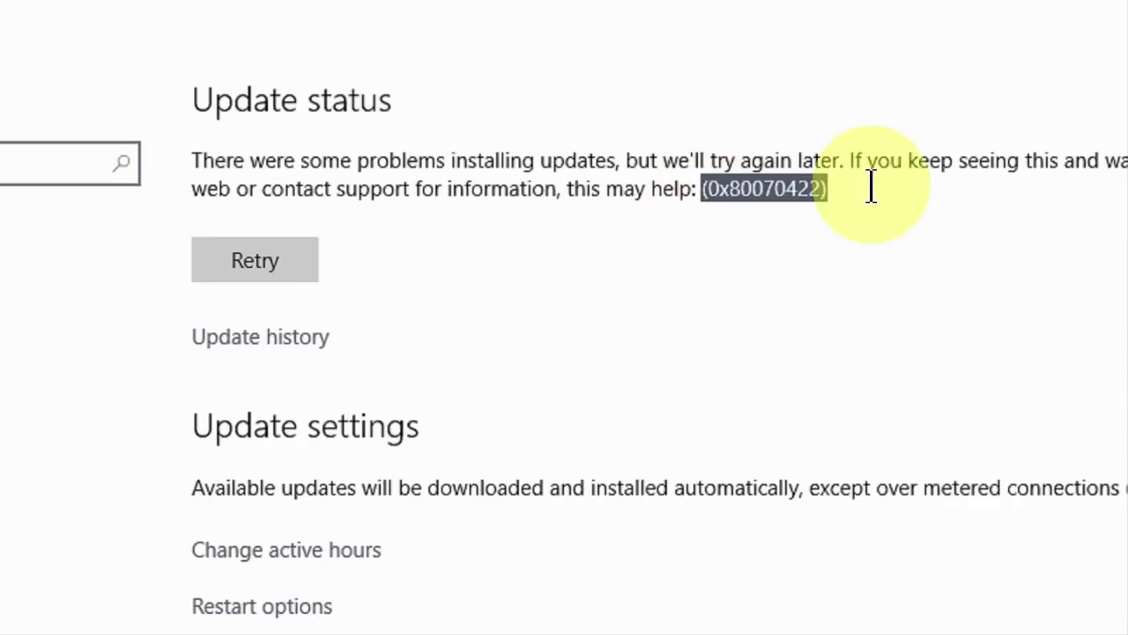
click(864, 238)
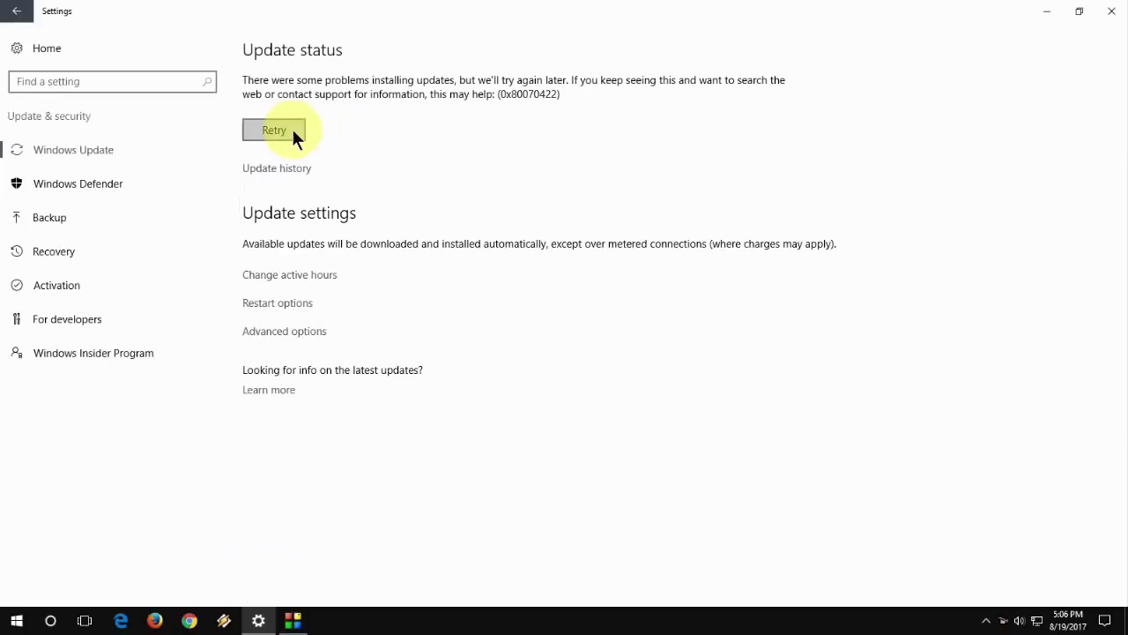
click(269, 132)
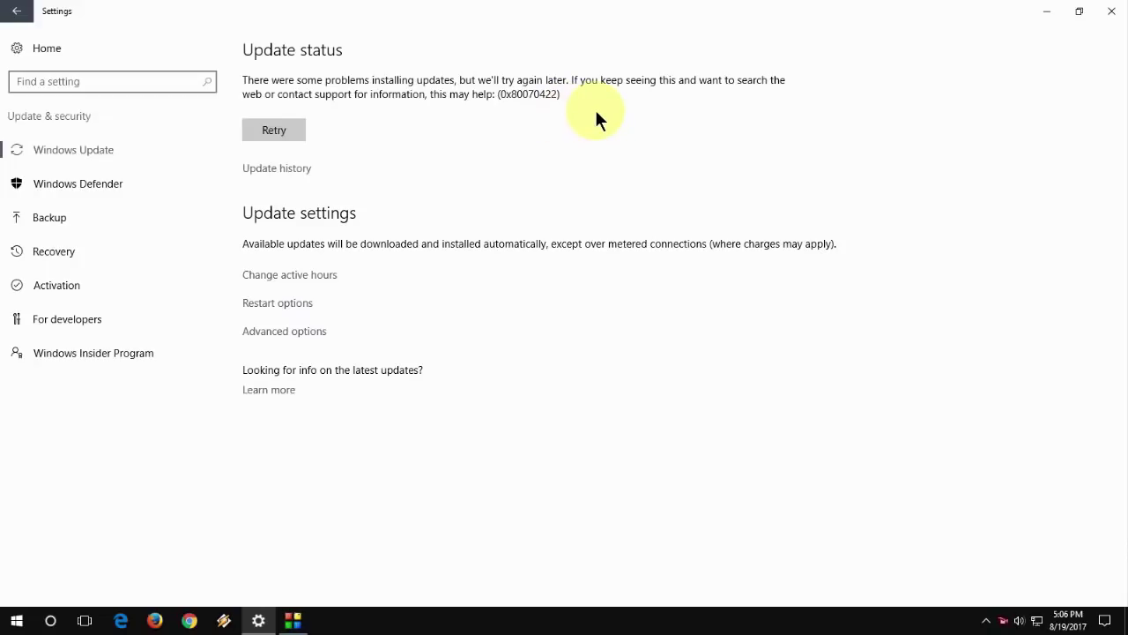
click(1111, 10)
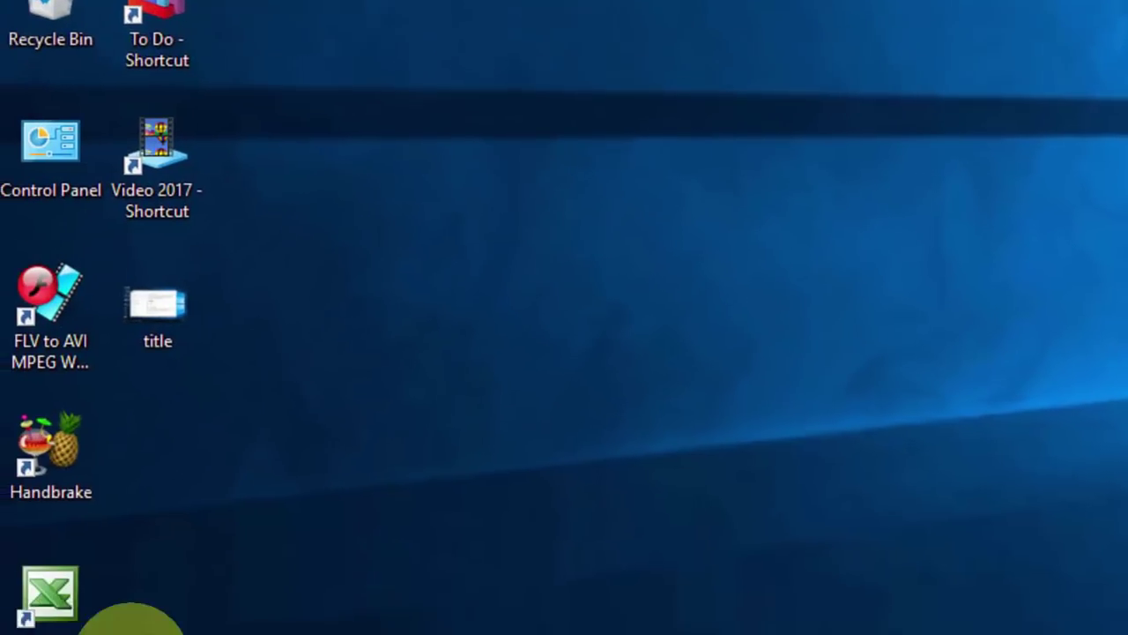
- Search Start for 'services' and open the Services console
click(26, 628)
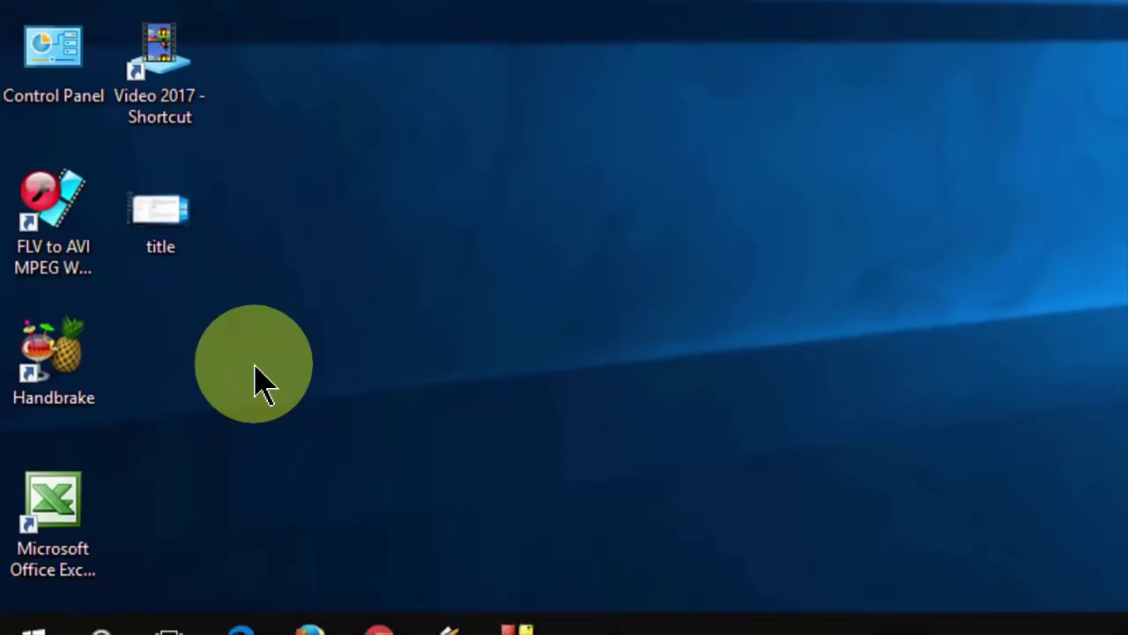
scroll(254, 378, down, 1)
text(servic)
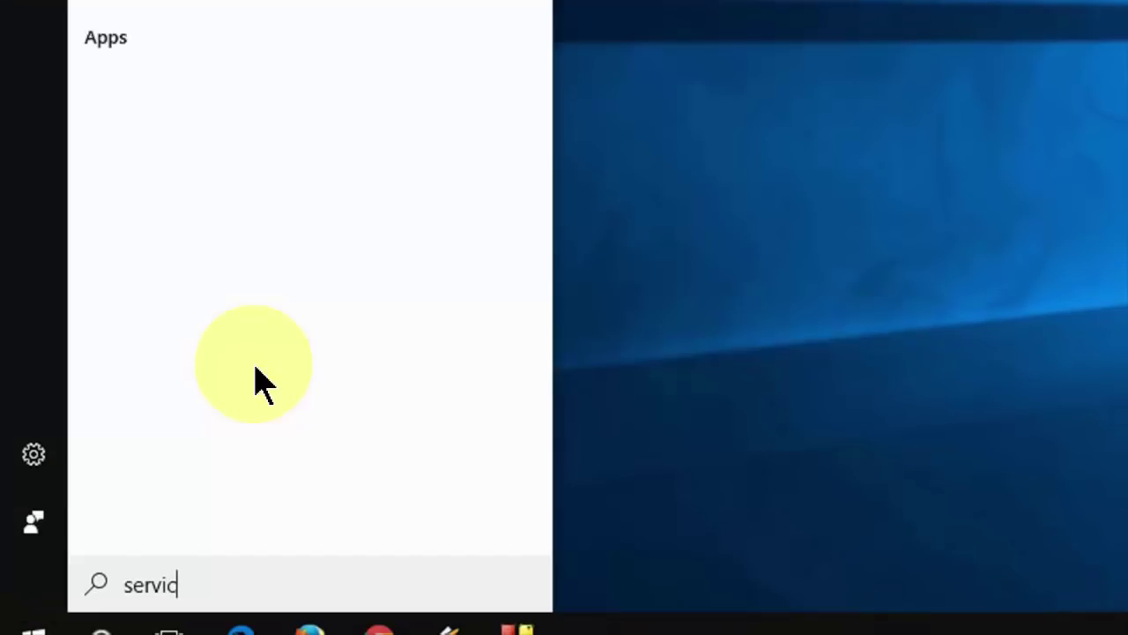
text(es)
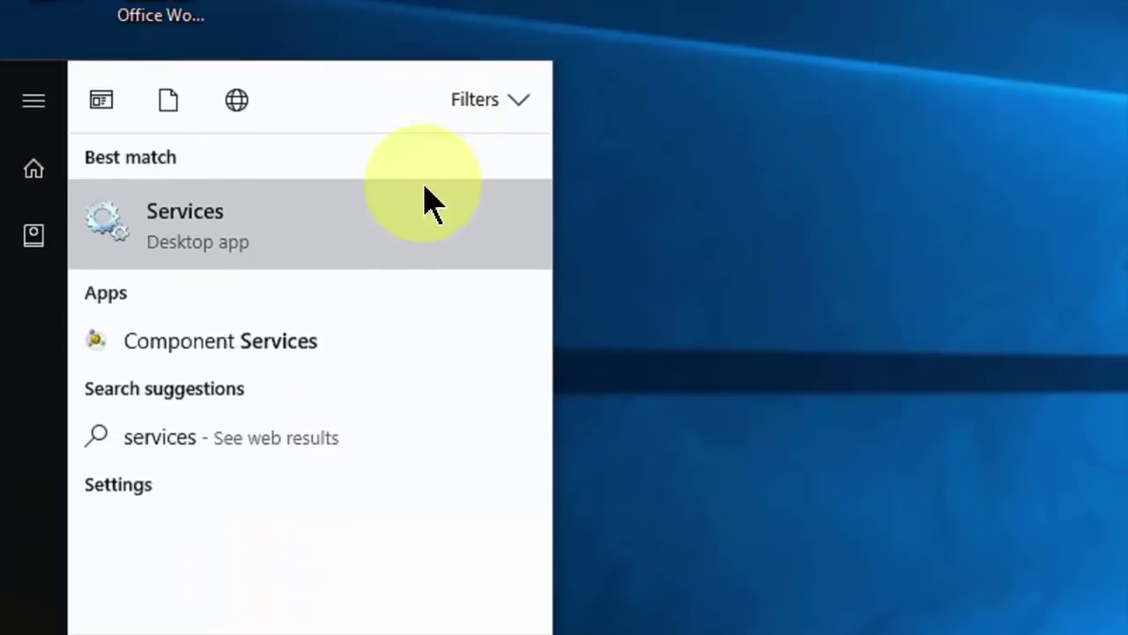
click(426, 201)
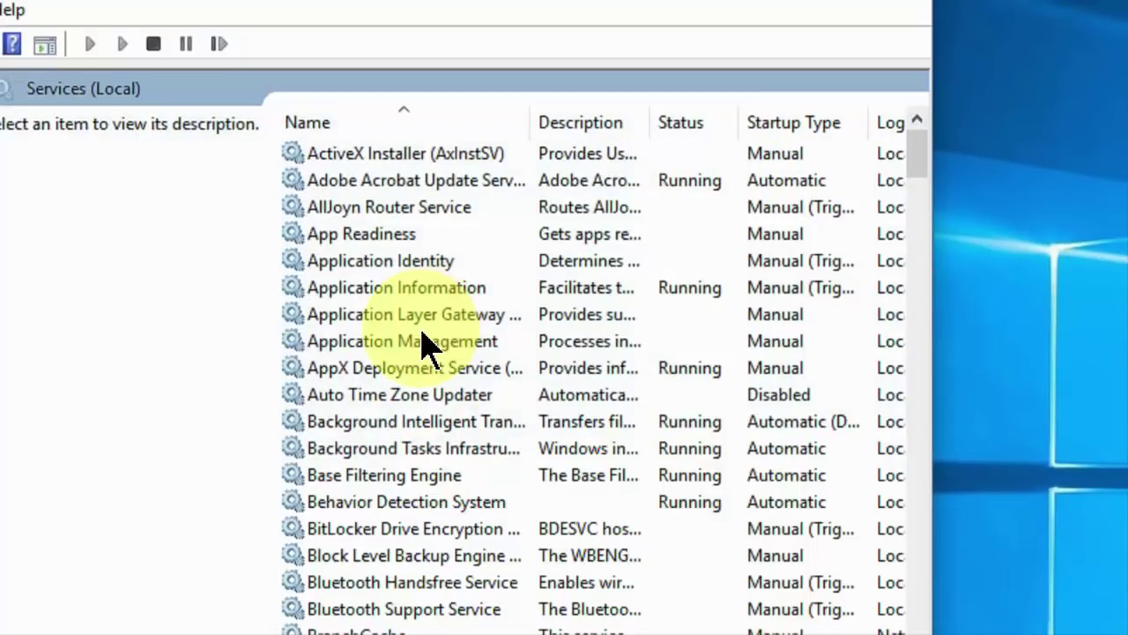
- Jump to the W services and scroll down to the disabled Windows Update service
click(427, 342)
key(w)
key(i)
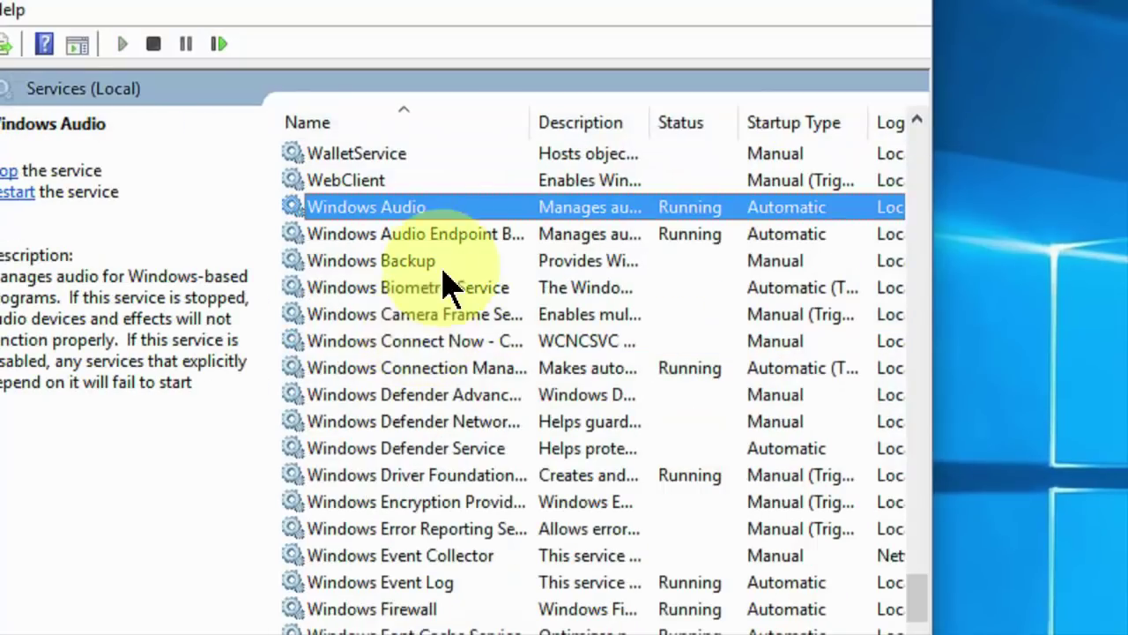
scroll(441, 458, down, 2)
scroll(437, 454, down, 1)
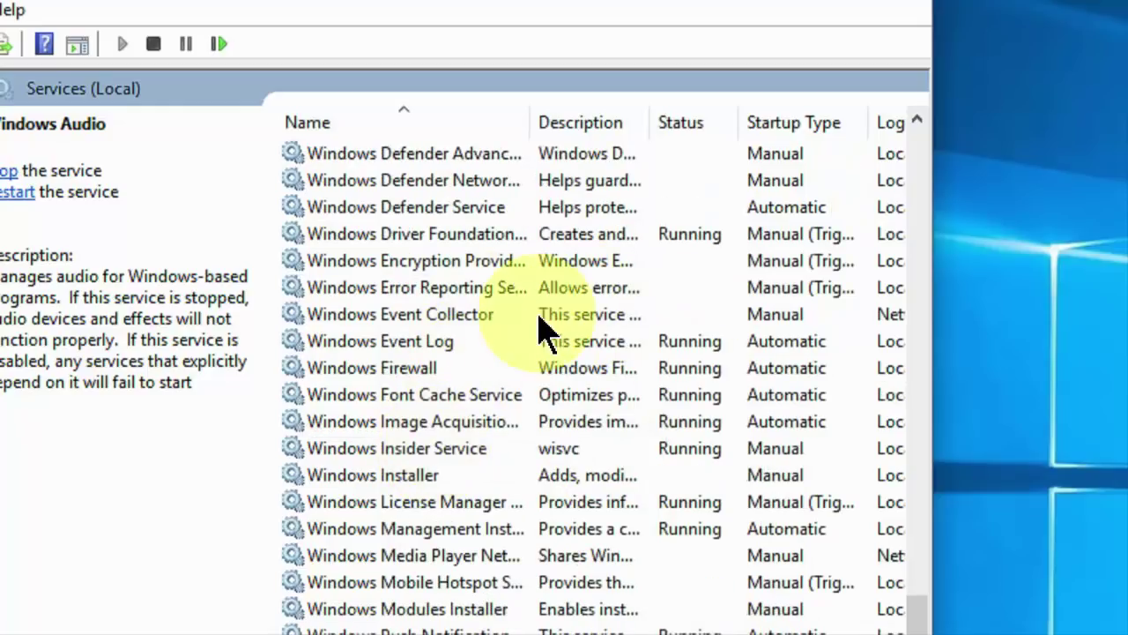
scroll(519, 322, down, 2)
scroll(471, 397, down, 1)
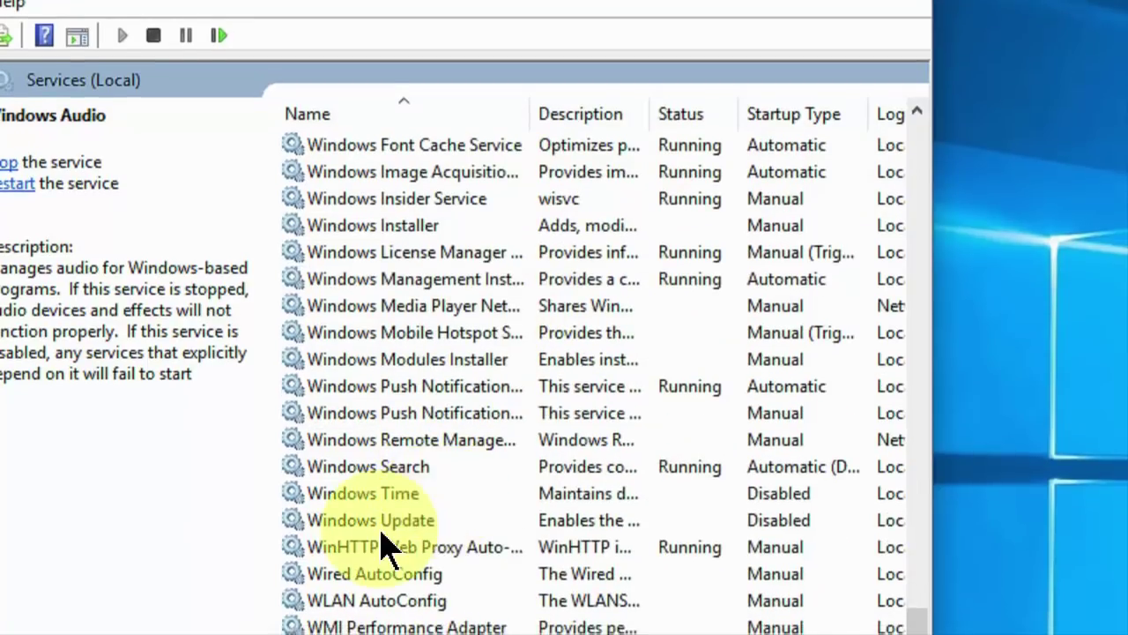
- Set Windows Update's startup type to Automatic, apply it, and start the service
click(372, 496)
double_click(371, 496)
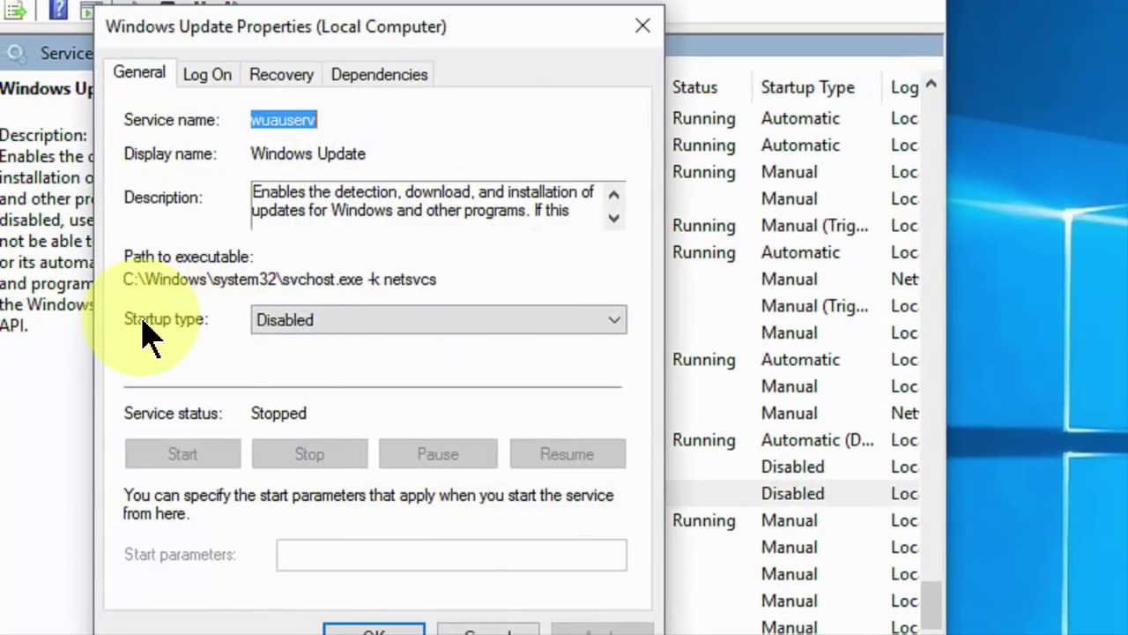
click(355, 324)
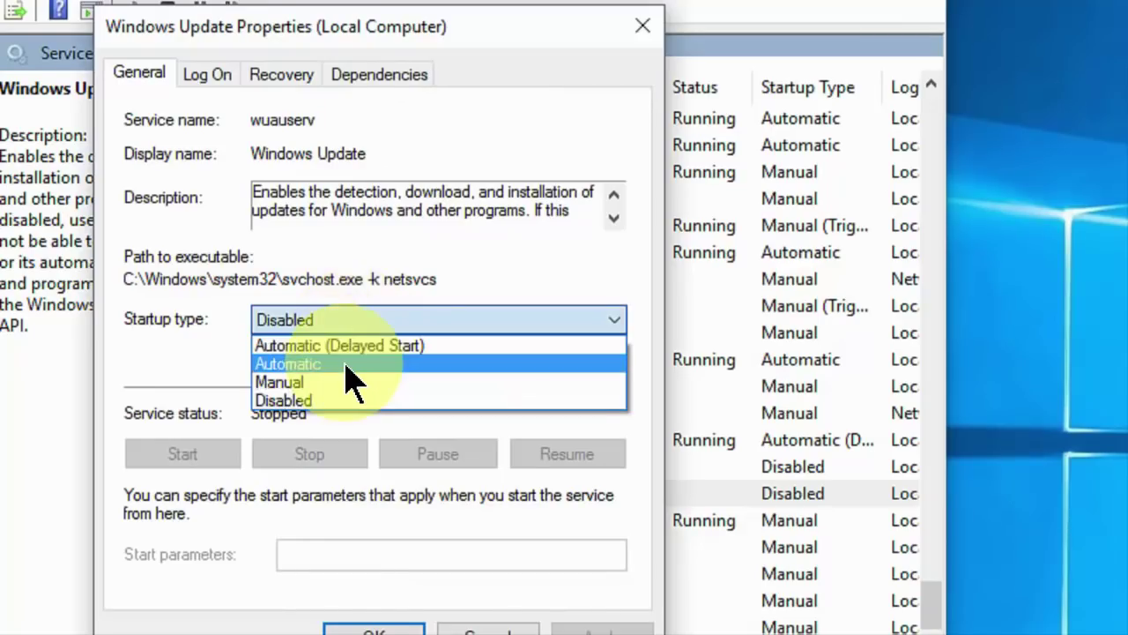
click(346, 364)
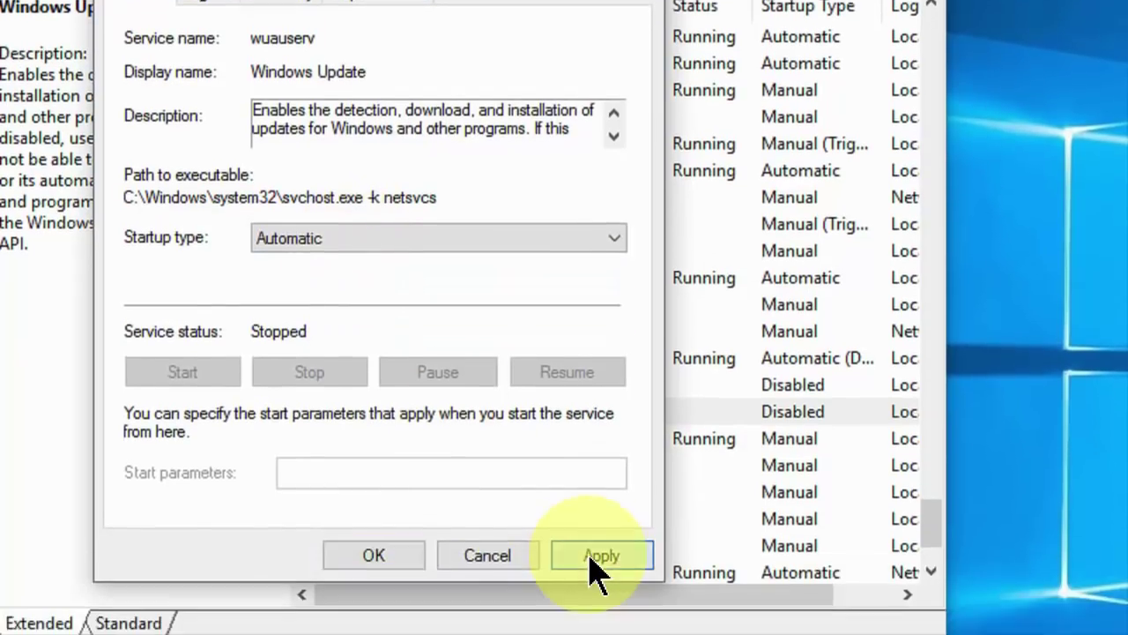
click(593, 621)
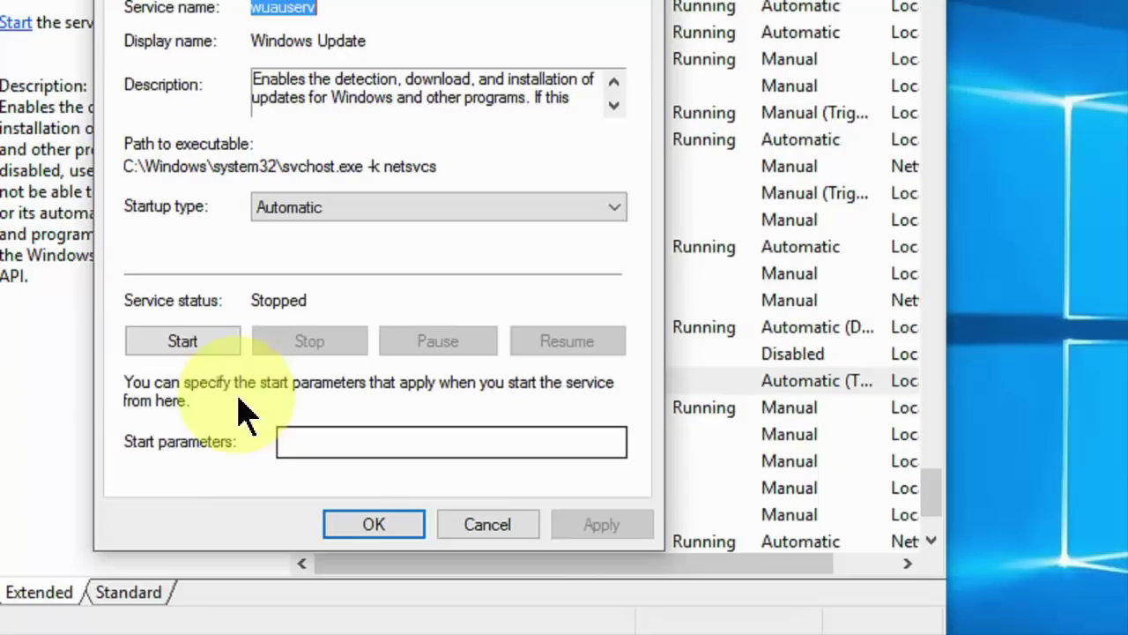
click(212, 350)
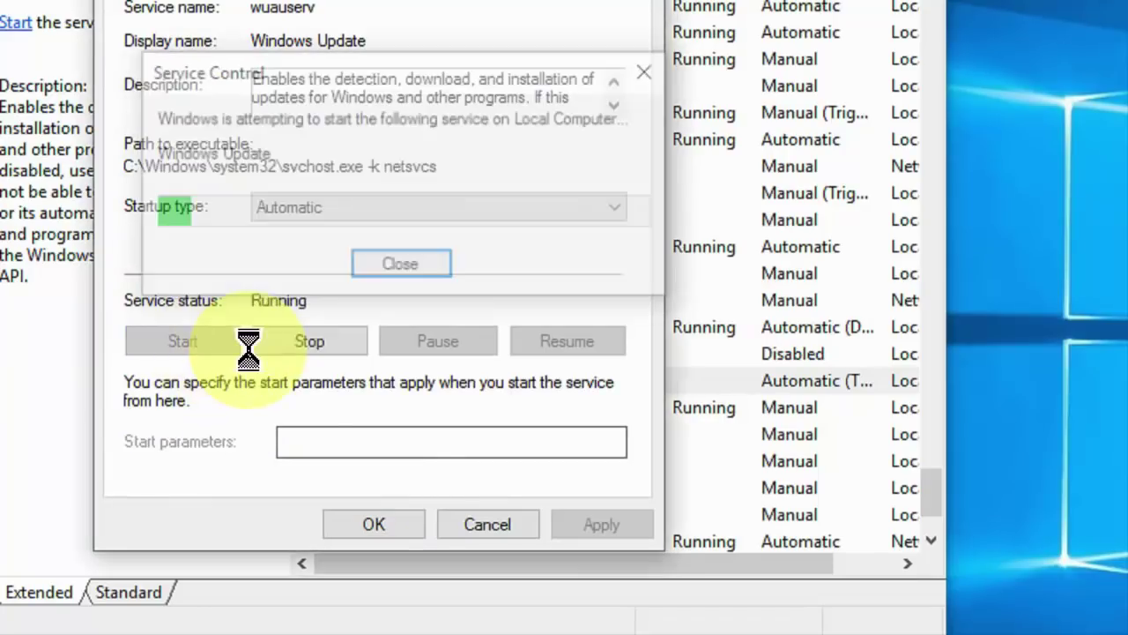
click(374, 514)
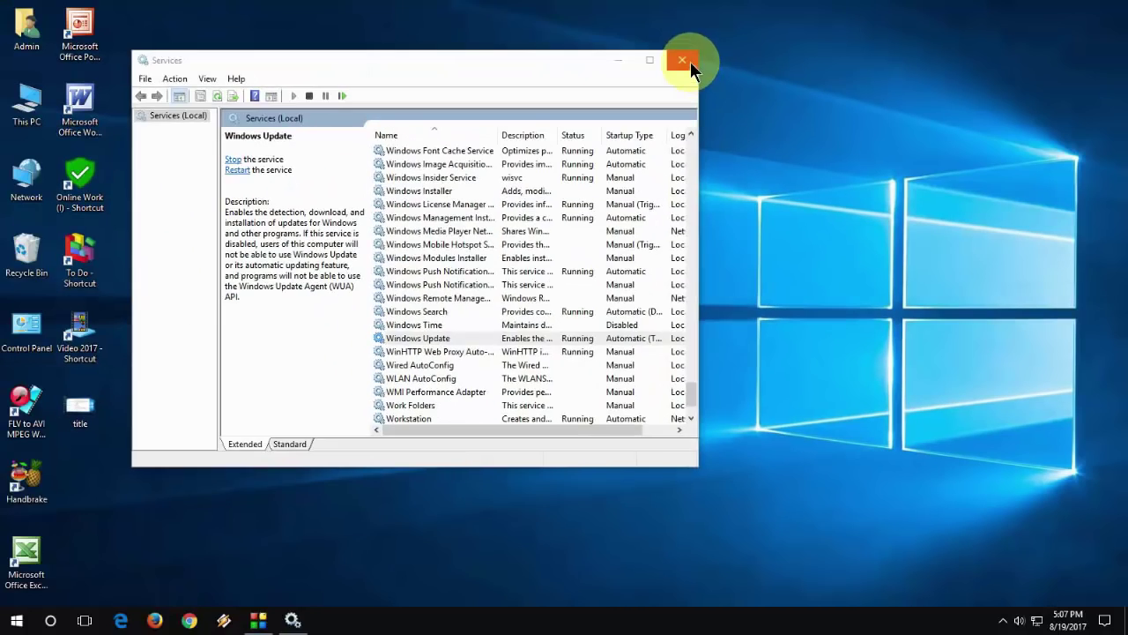
- Close Services and enable updates for other Microsoft products in Advanced options
click(688, 58)
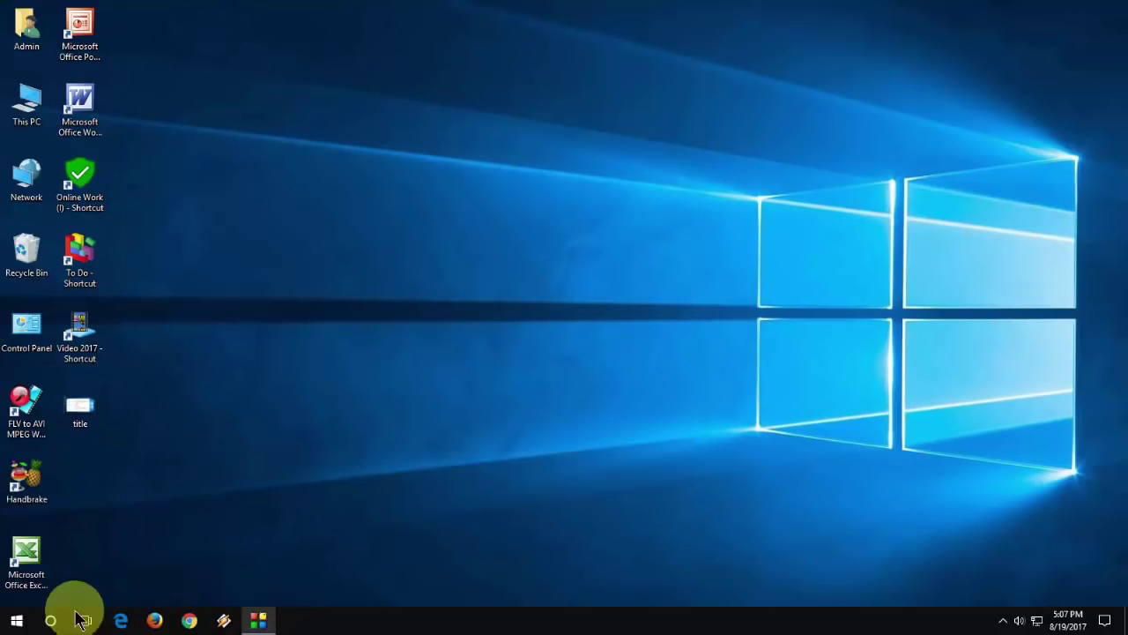
click(15, 621)
click(17, 557)
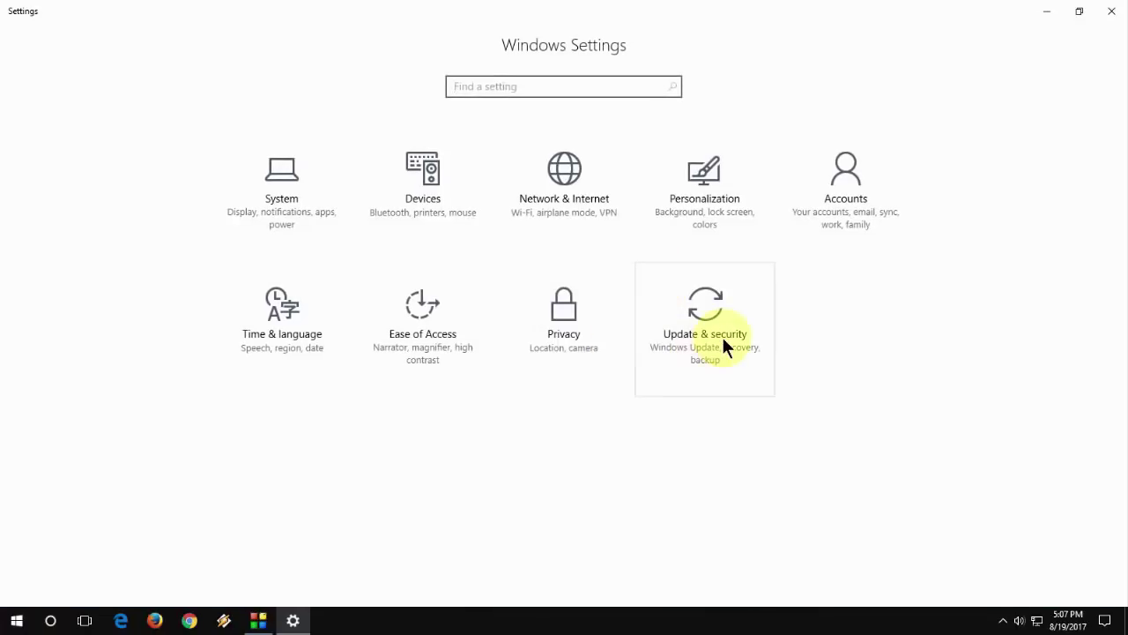
click(721, 345)
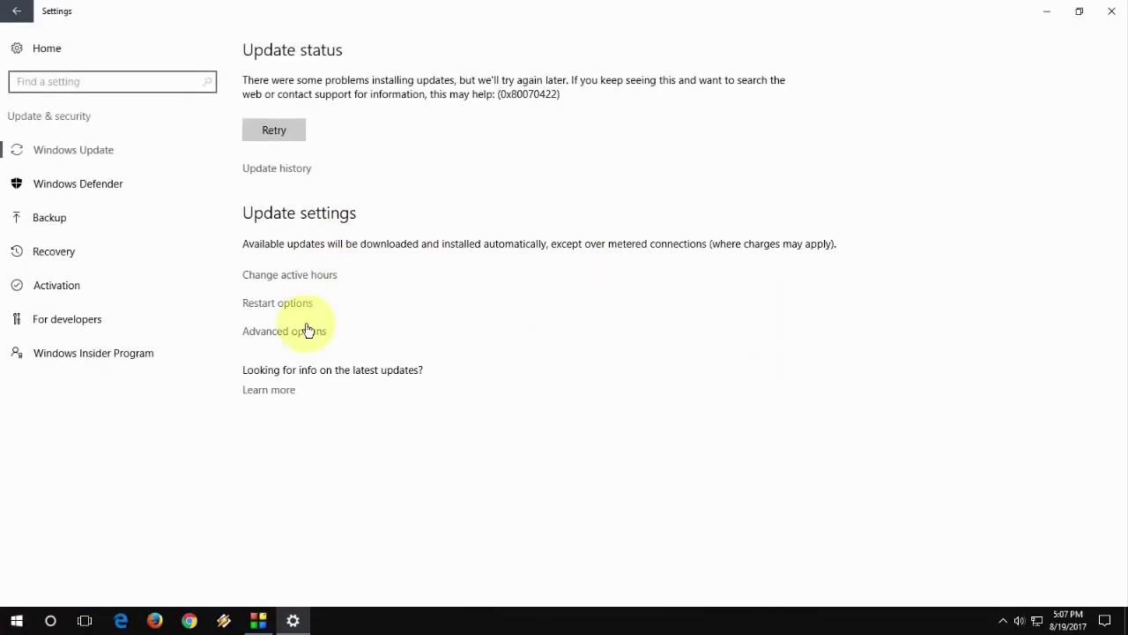
click(302, 339)
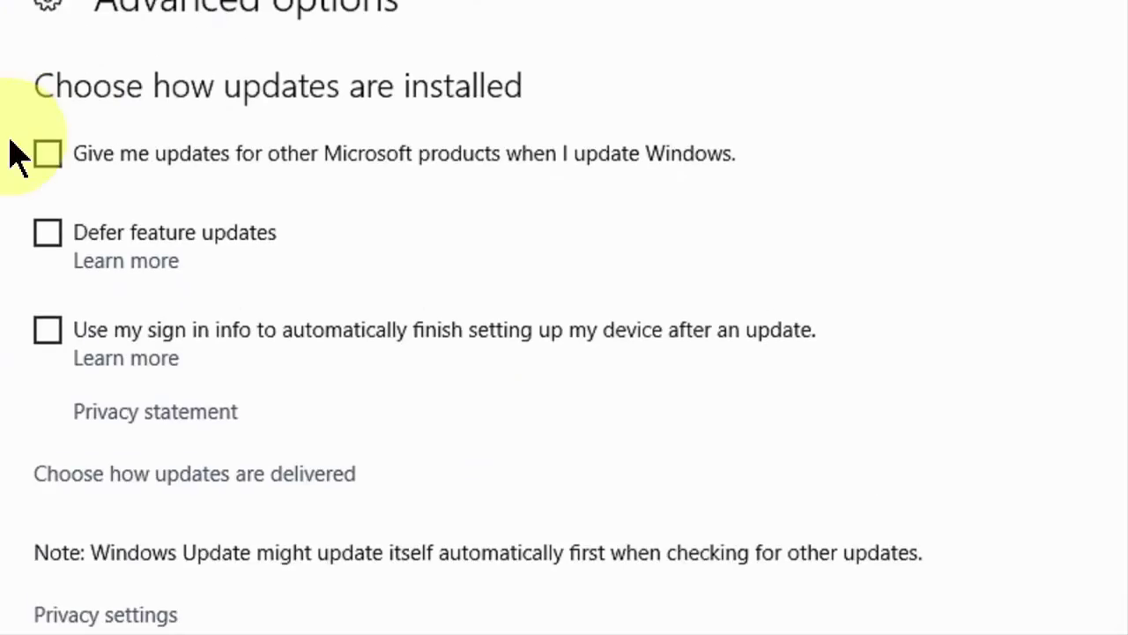
click(62, 155)
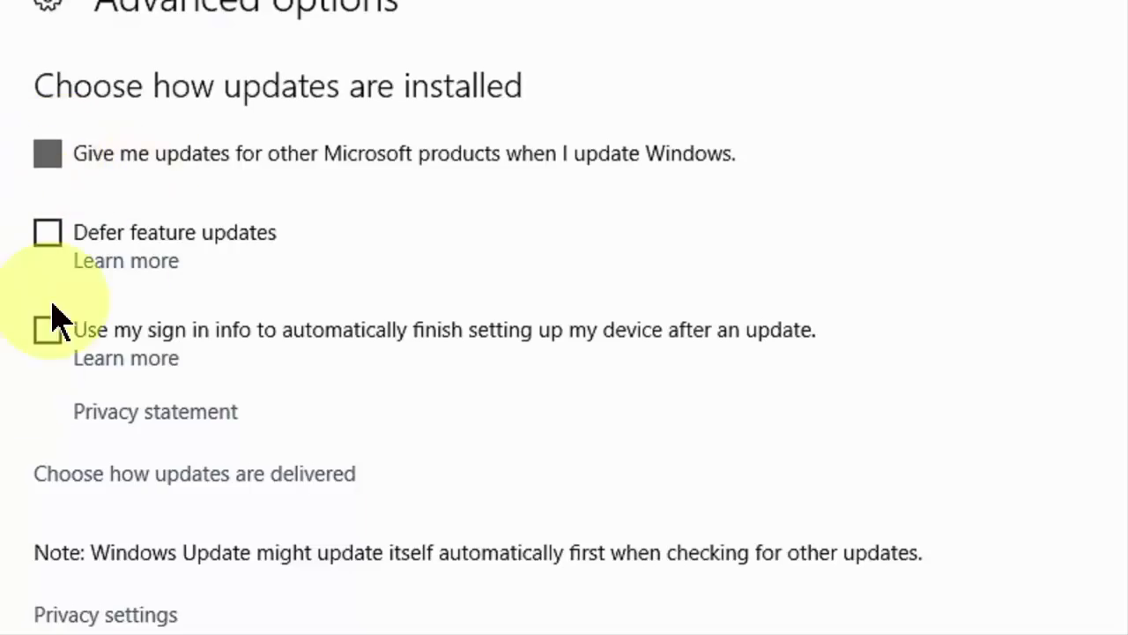
click(48, 149)
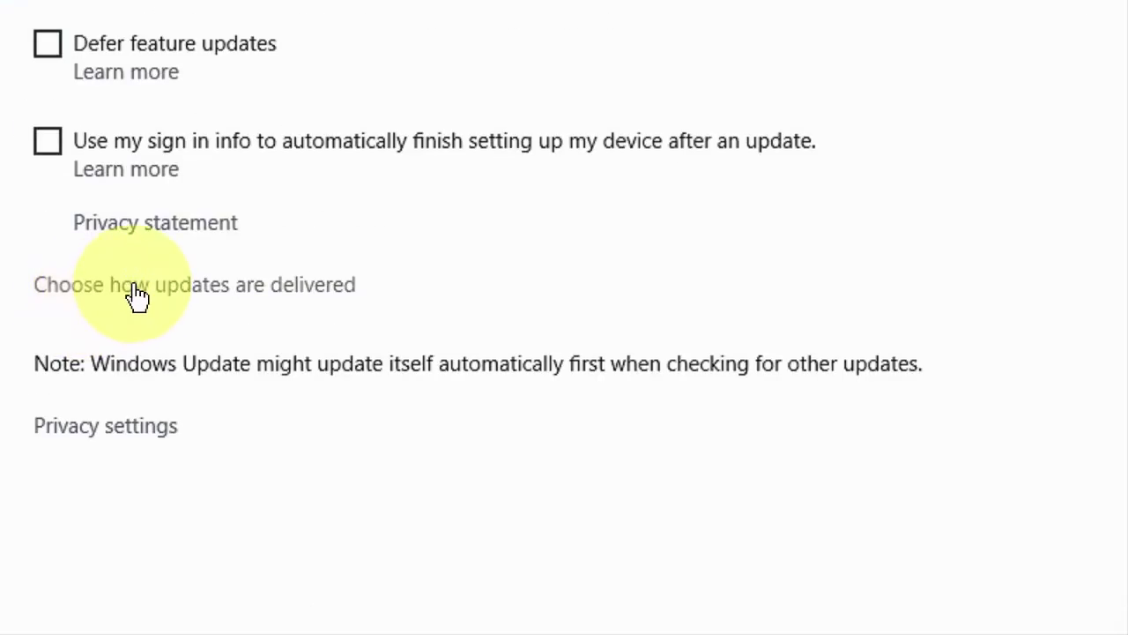
- Turn on downloading updates from more than one place, then return to Windows Update
click(67, 287)
click(76, 258)
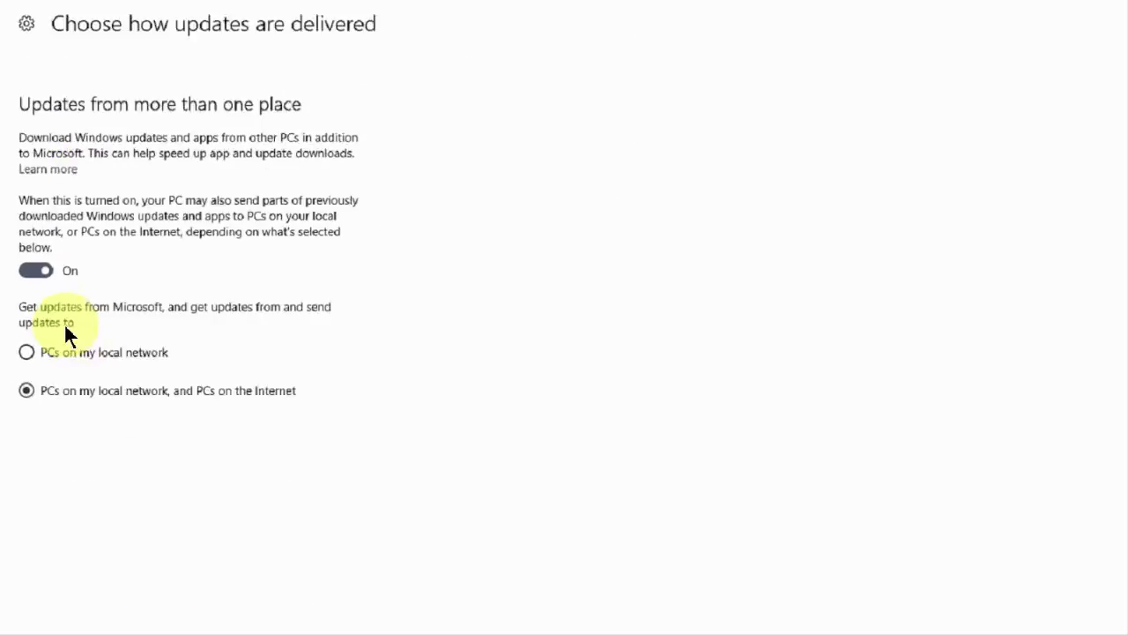
click(9, 17)
click(9, 17)
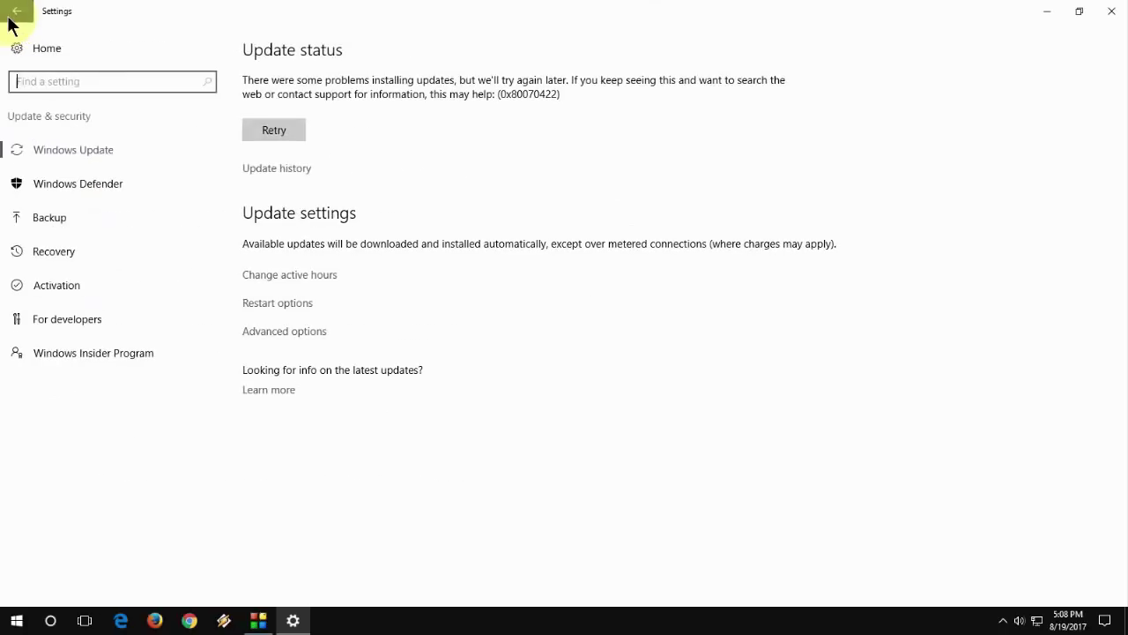
- Retry the update check under Update status
click(275, 130)
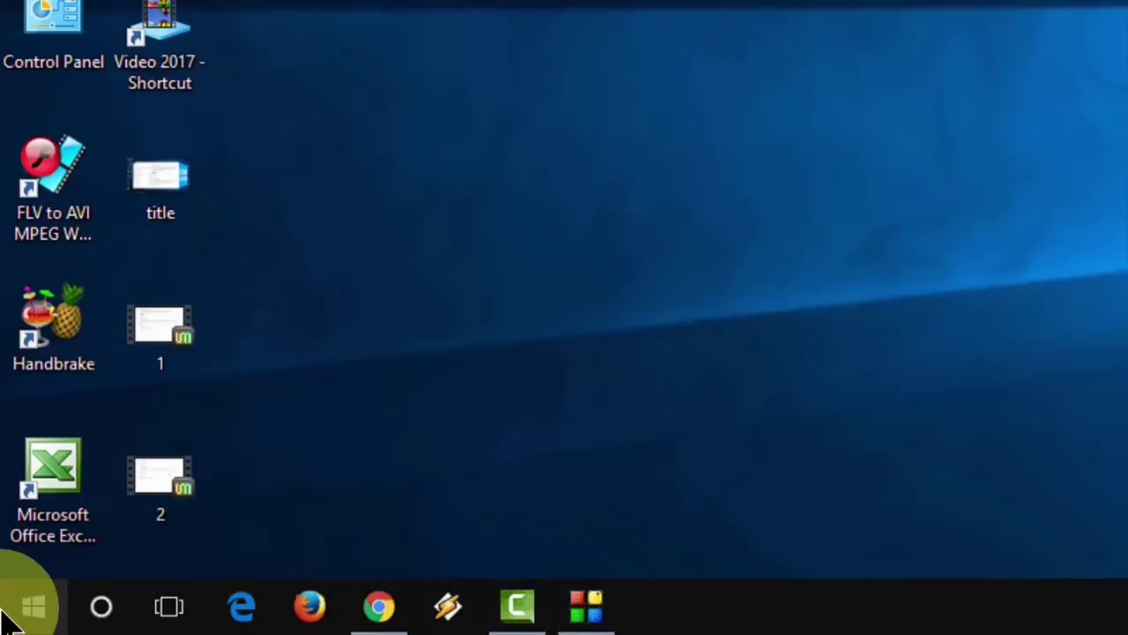
- Search 'windows update' and run the Find and fix windows update problems troubleshooter
click(4, 616)
text(windows )
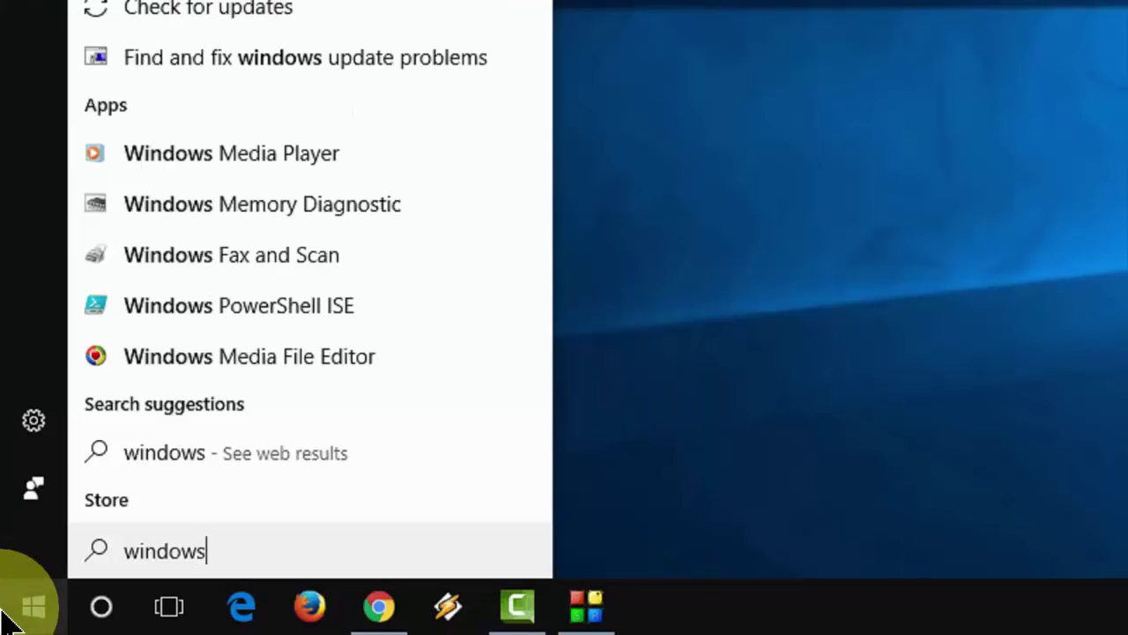
text(updates)
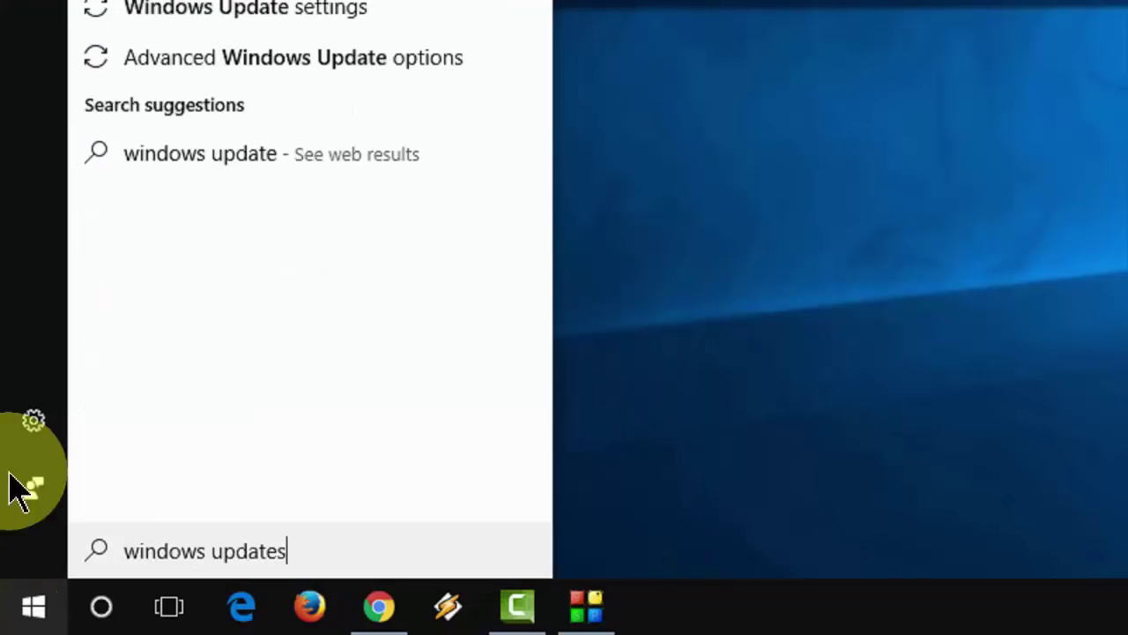
key(BackSpace)
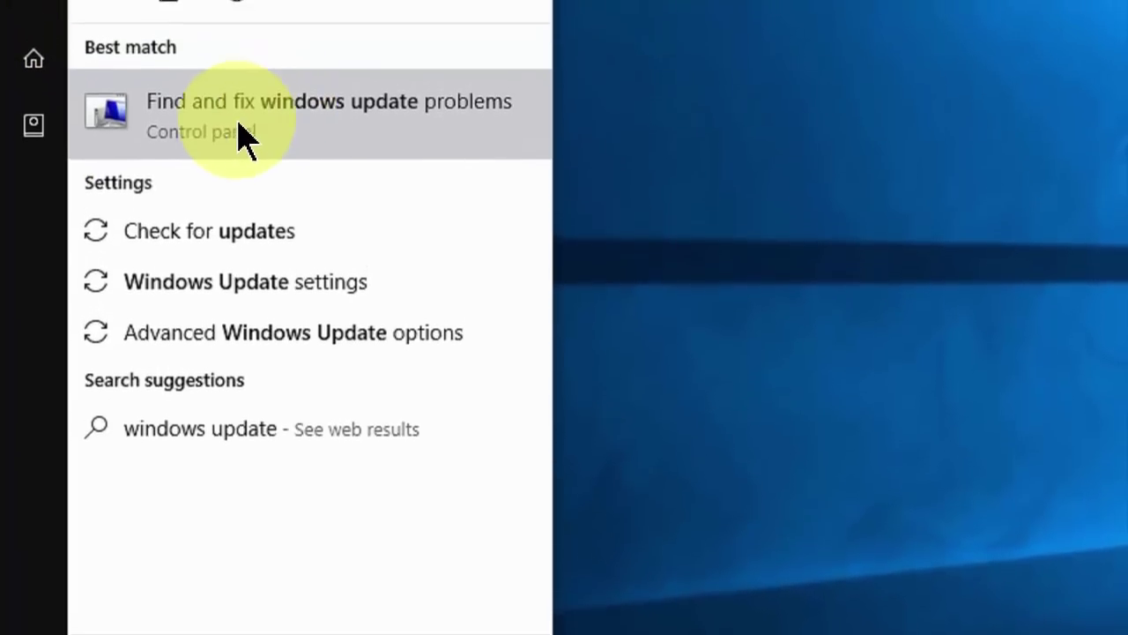
click(234, 119)
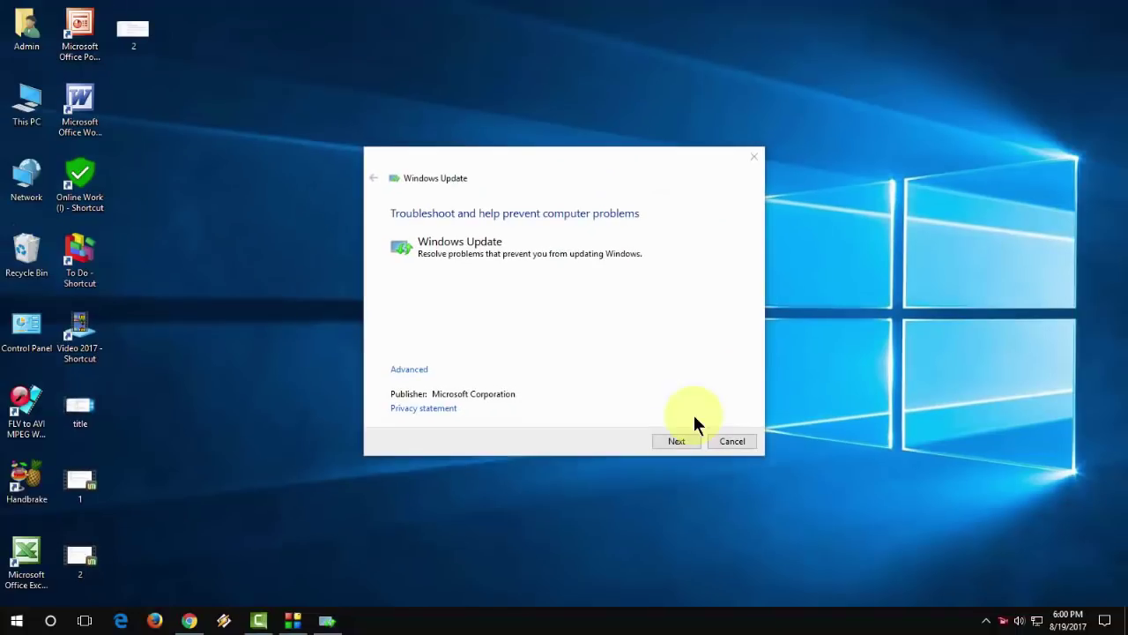
click(677, 441)
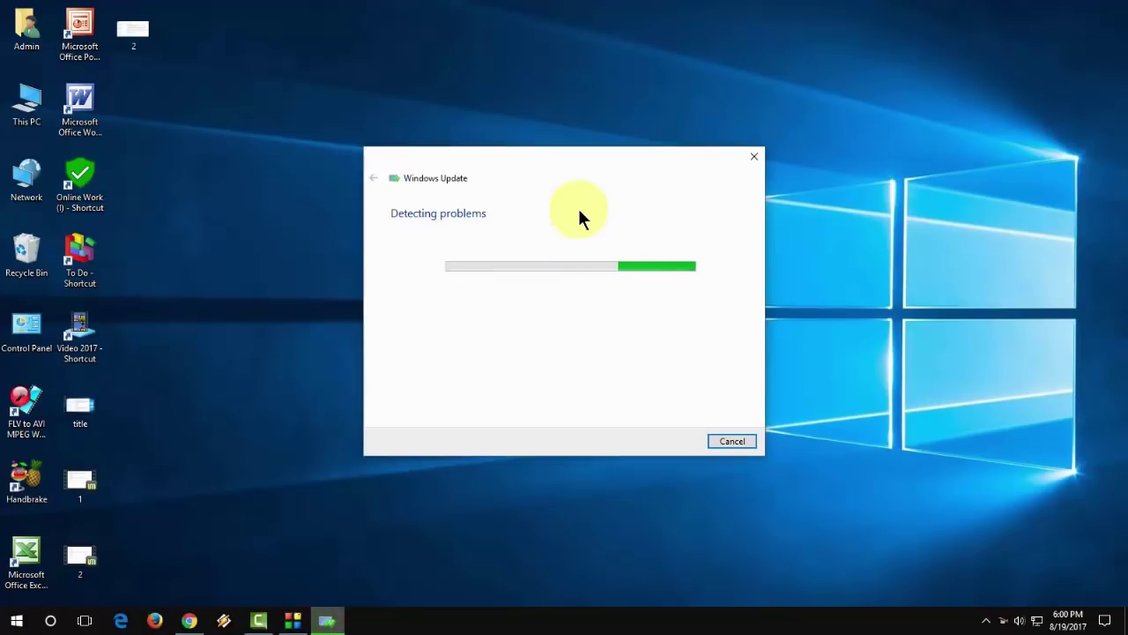
- Cancel the troubleshooter and open C:\Windows in File Explorer
click(754, 438)
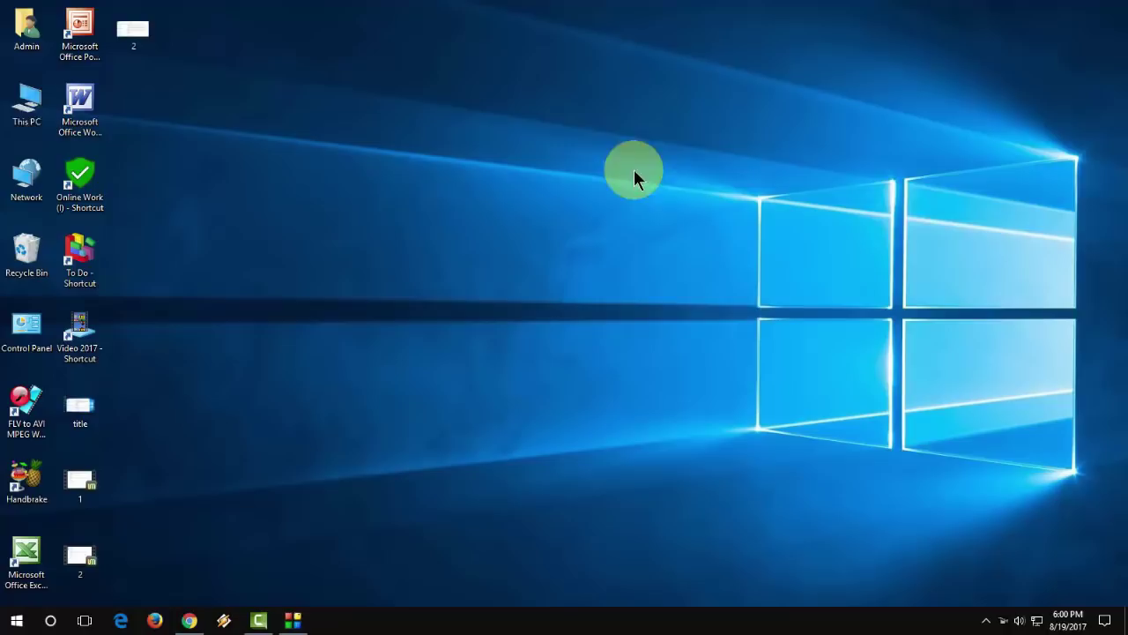
double_click(30, 107)
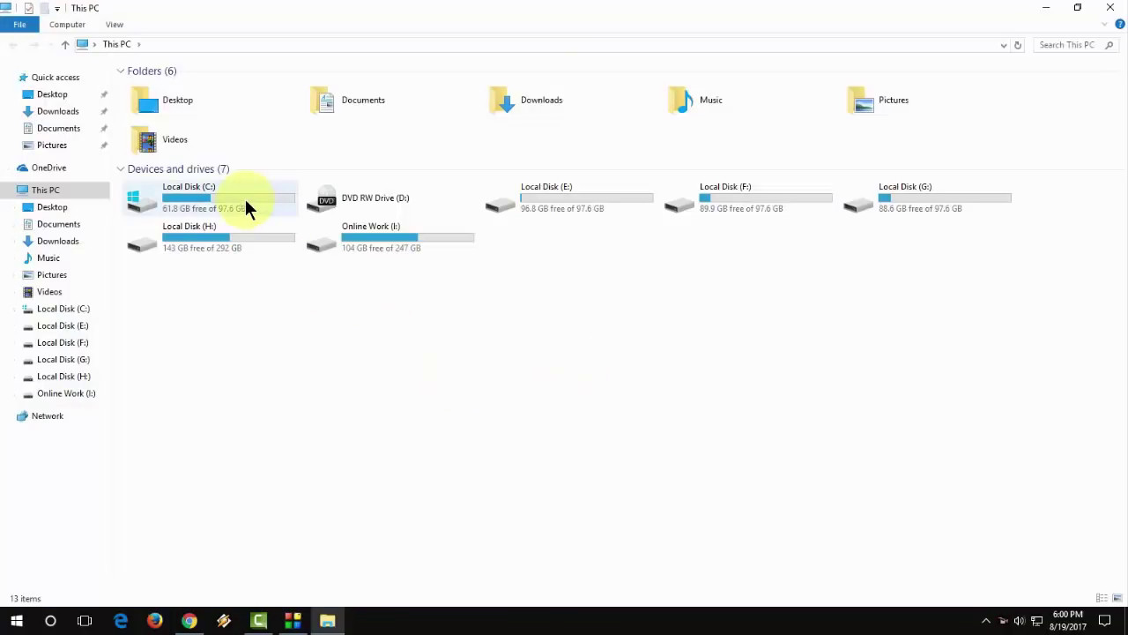
click(245, 201)
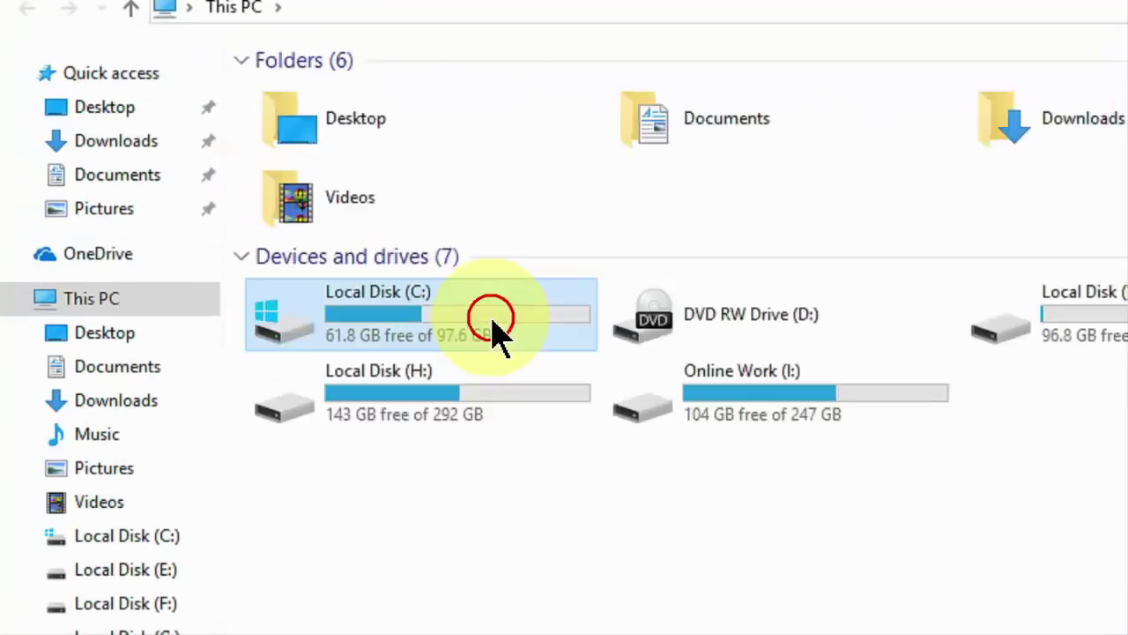
double_click(493, 320)
double_click(351, 280)
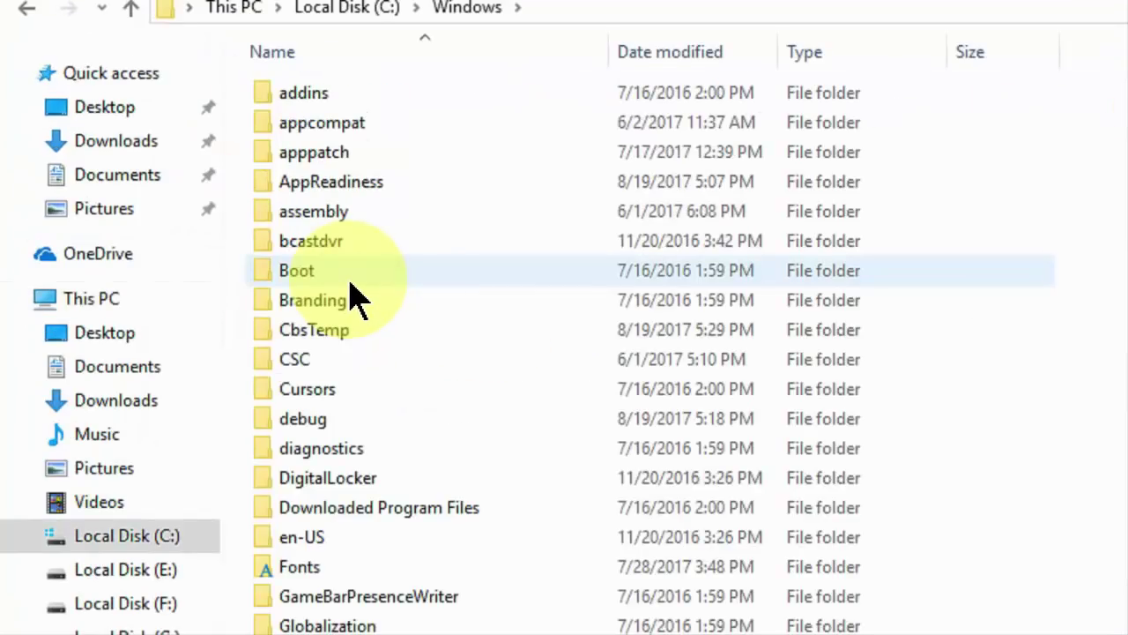
- Open SoftwareDistribution\Download and select all 33 items
click(350, 282)
text(so)
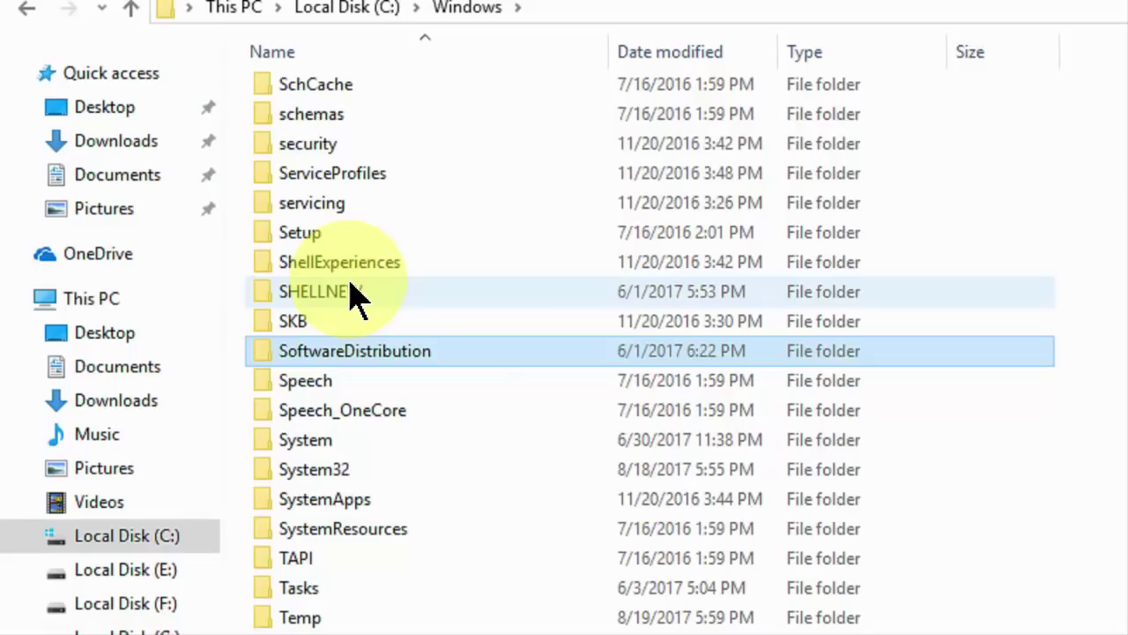
double_click(381, 364)
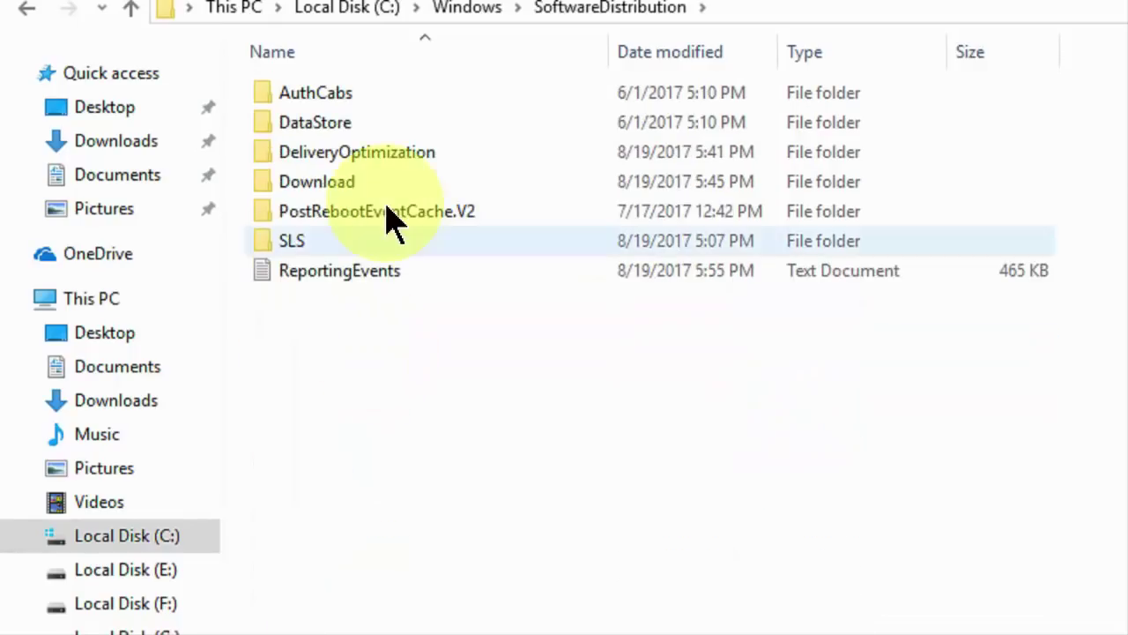
double_click(319, 192)
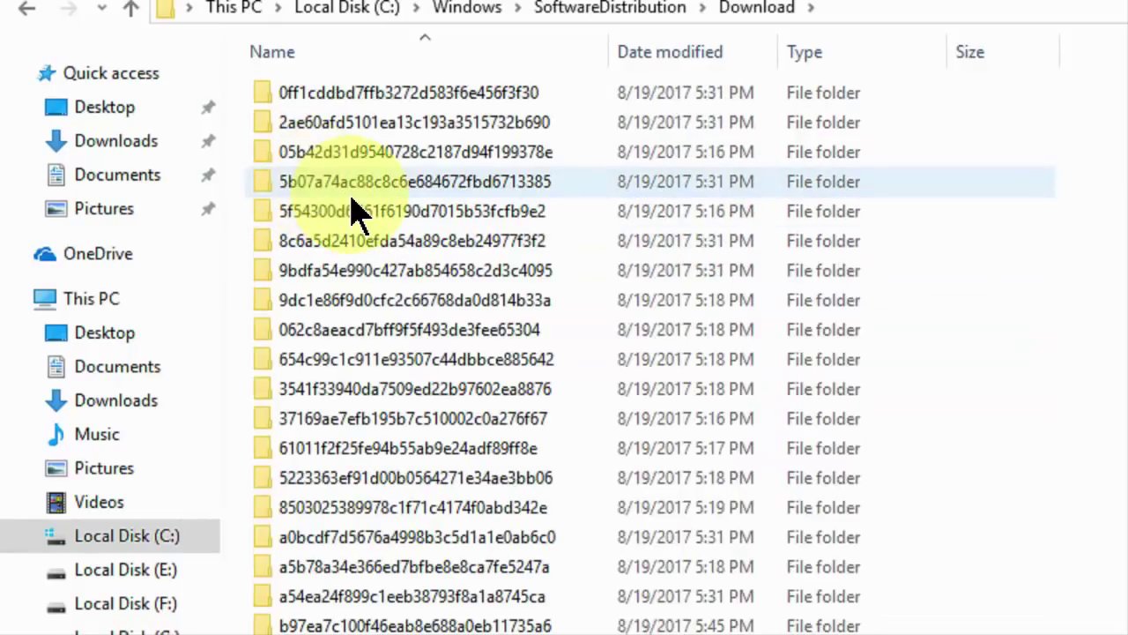
click(352, 196)
key(ctrl+a)
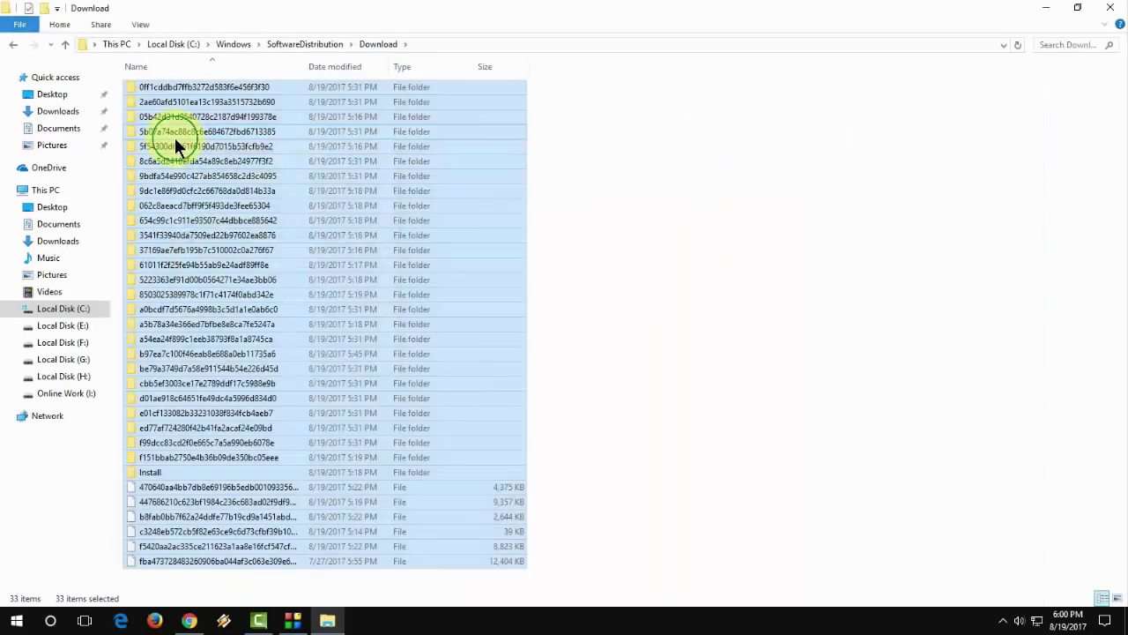
- Delete the 33 Download items, approve administrator permission, and dismiss the progress window
right_click(177, 139)
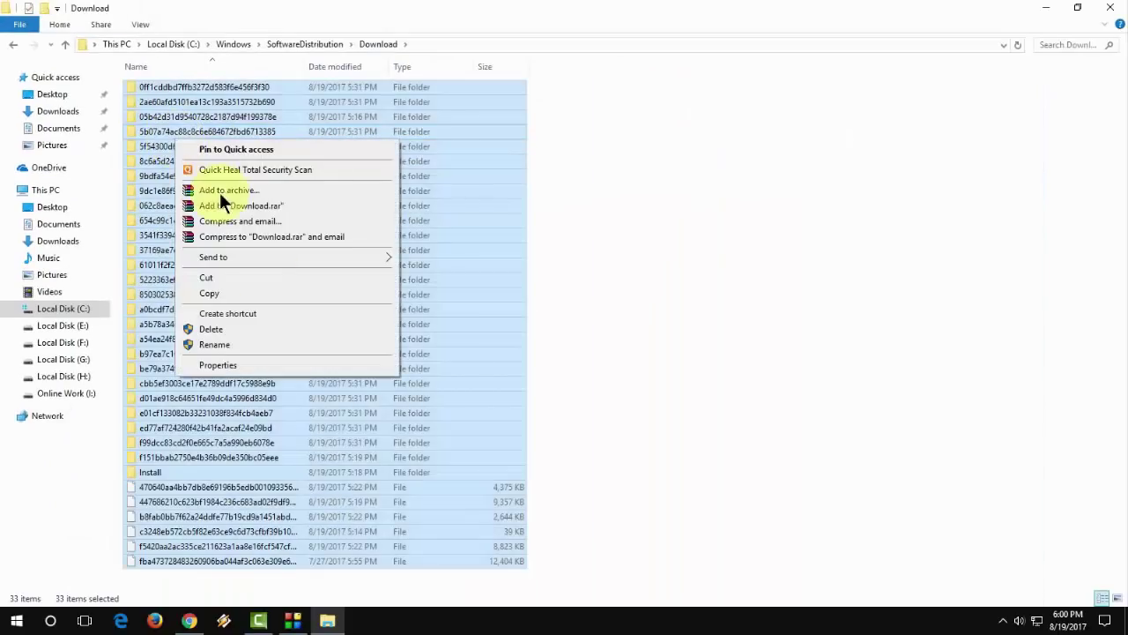
click(288, 329)
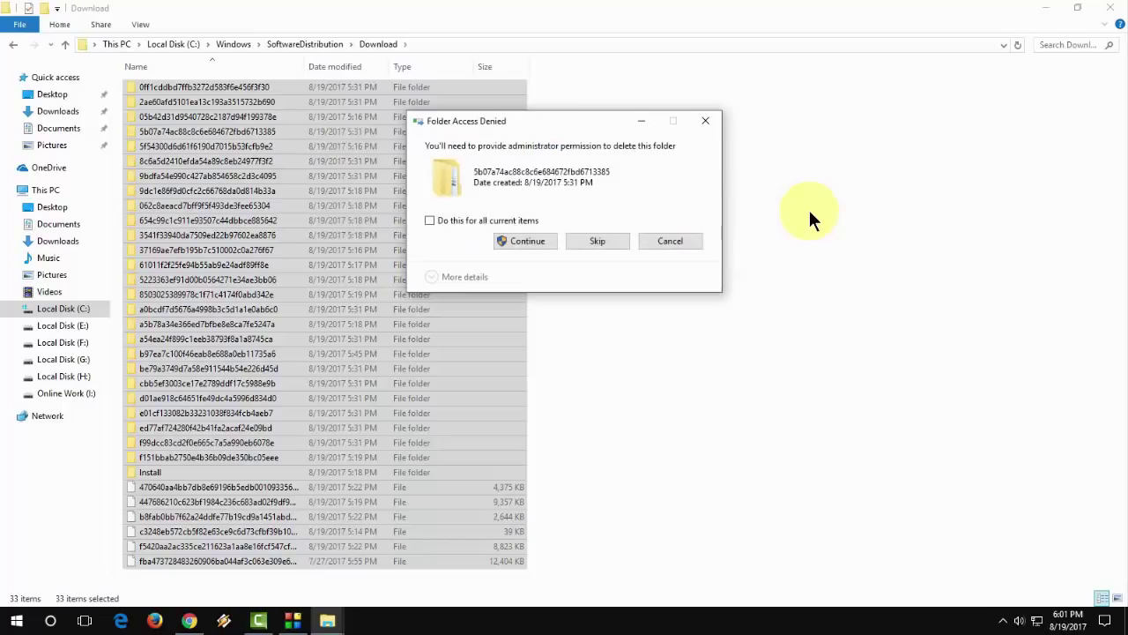
click(527, 241)
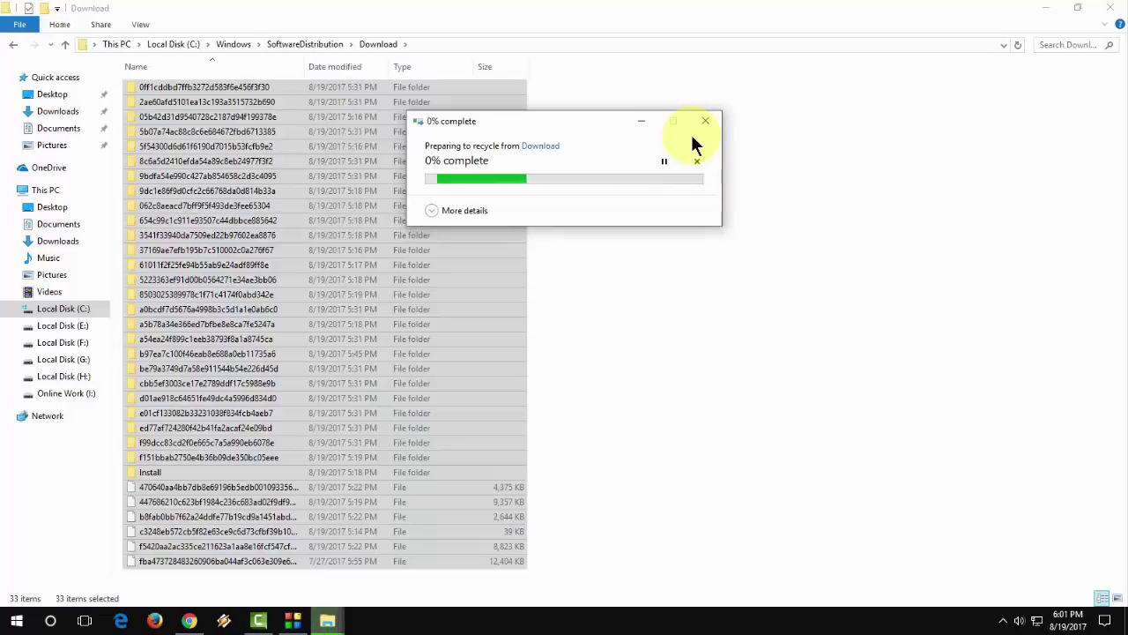
click(702, 123)
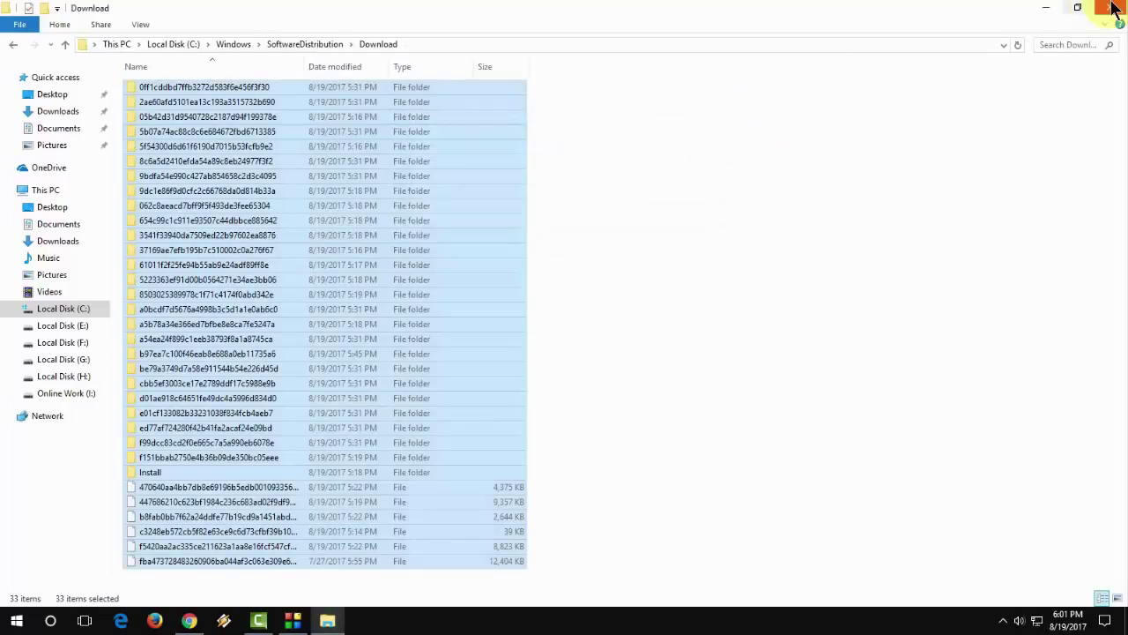
click(1112, 7)
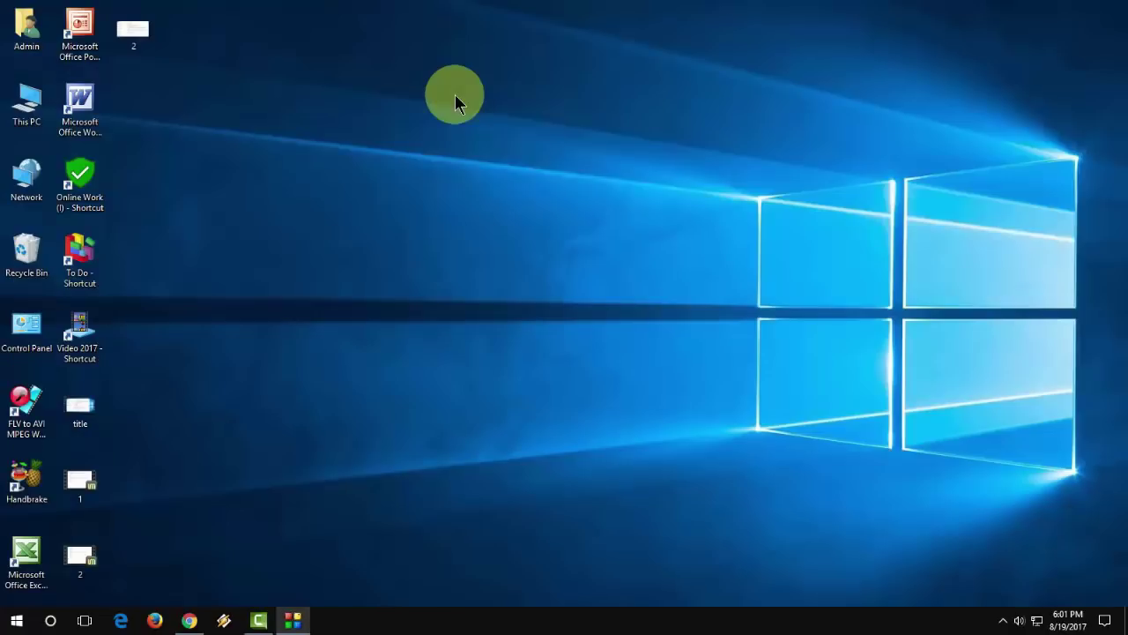
right_click(454, 95)
click(490, 138)
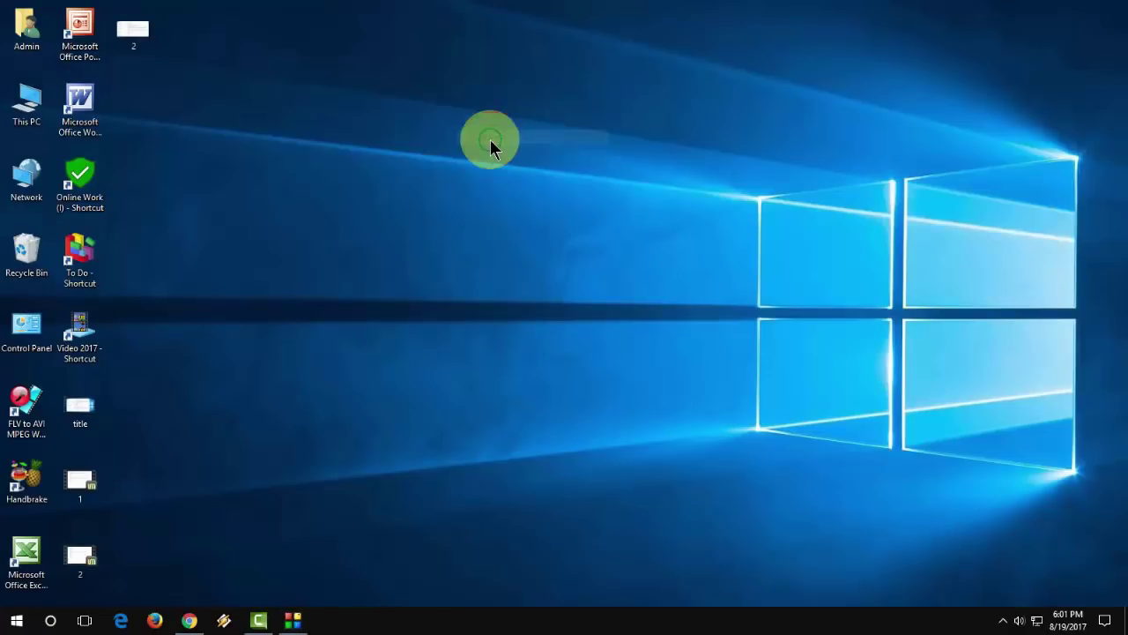
right_click(490, 139)
click(519, 178)
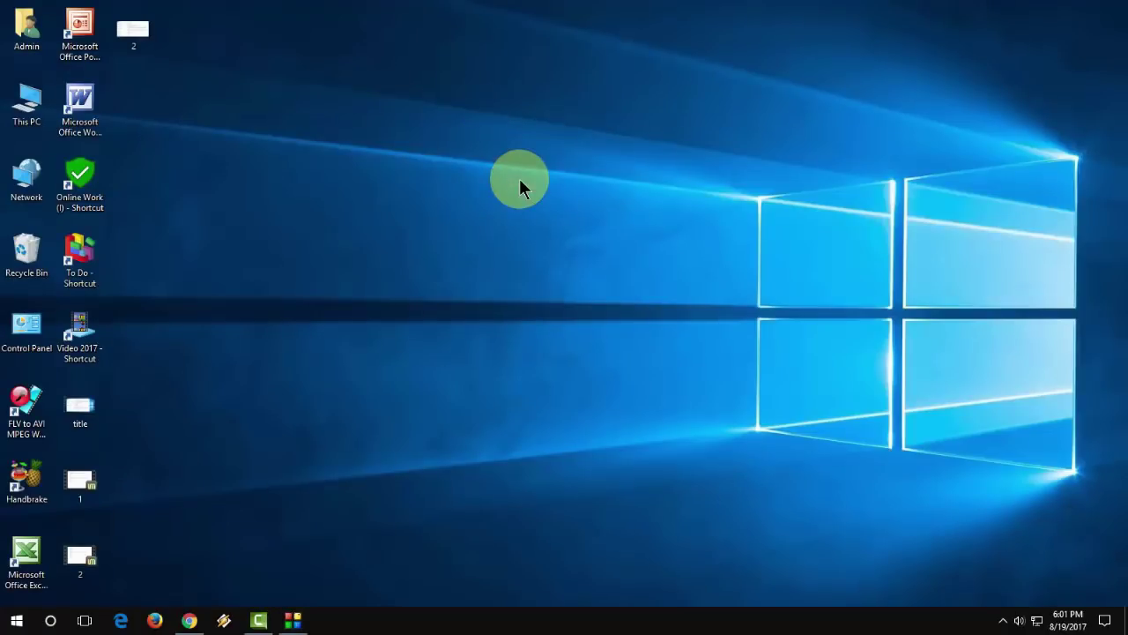
right_click(520, 181)
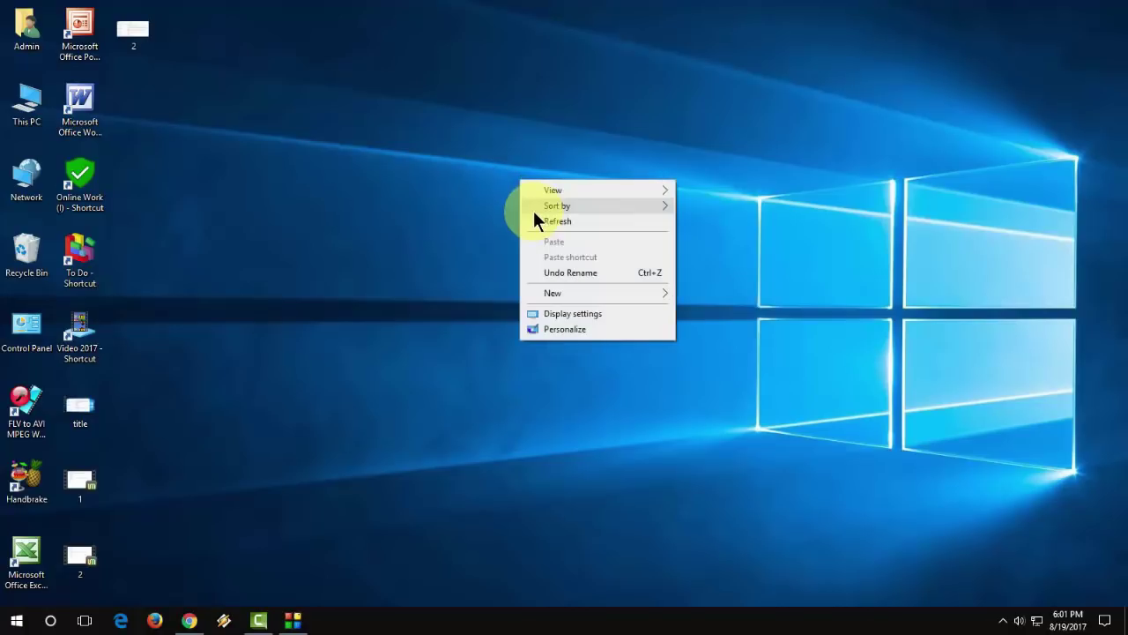
click(536, 221)
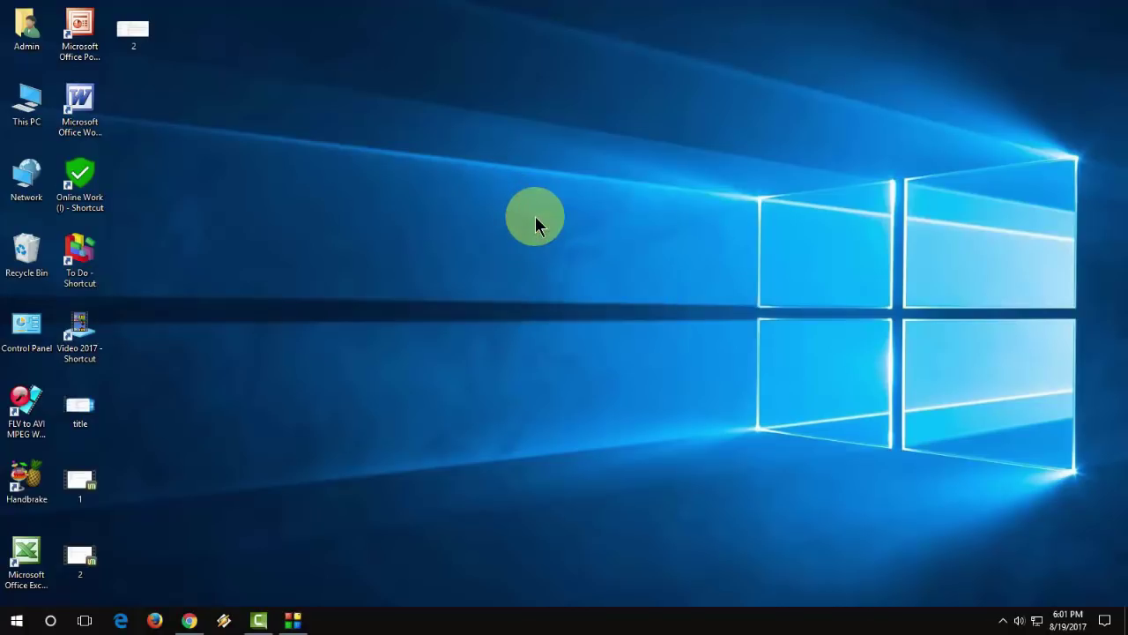